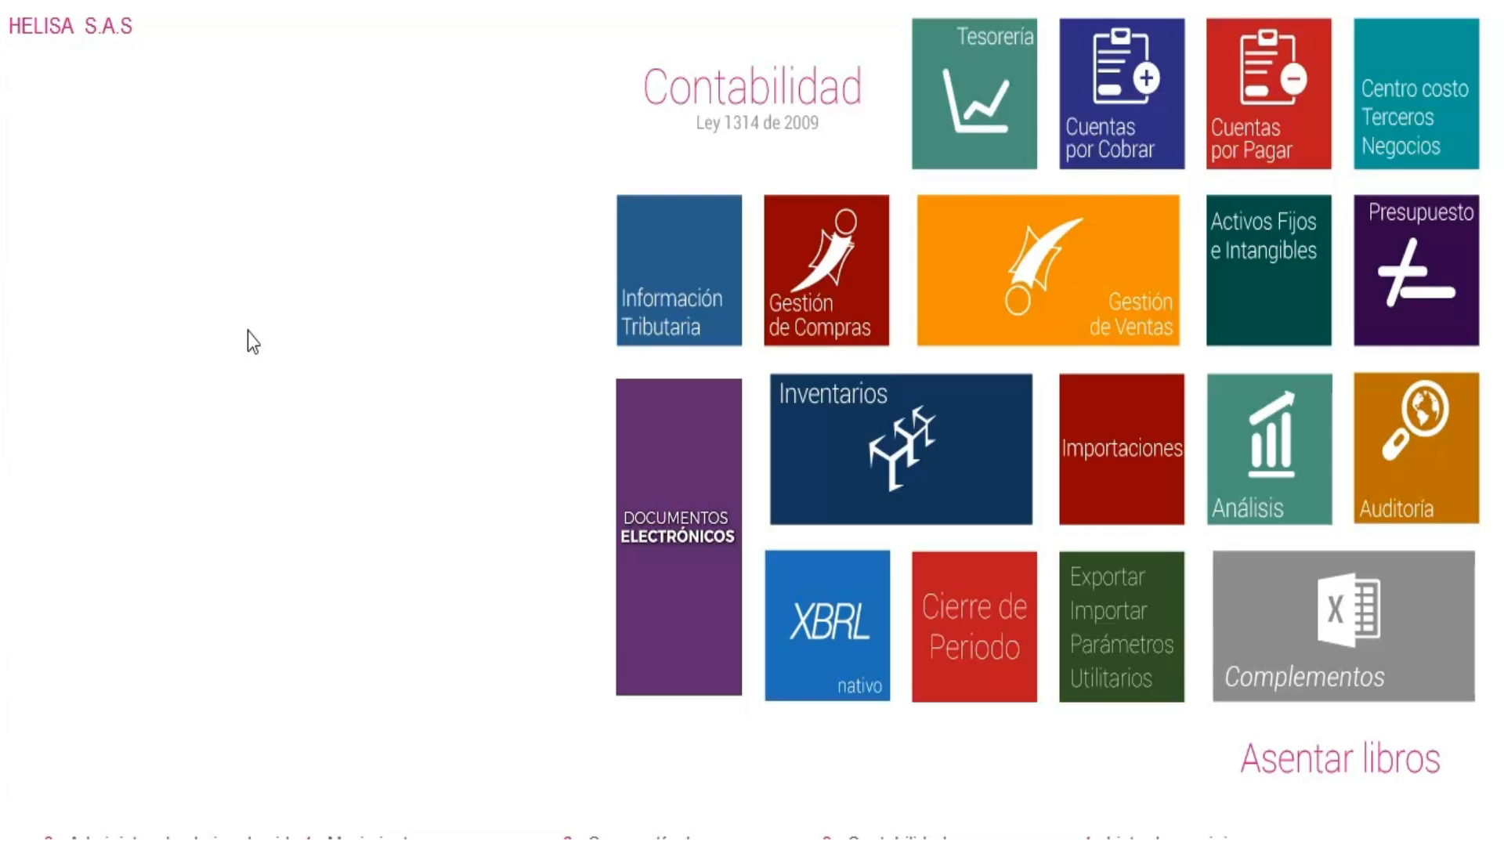
Open the General por Edades accounts payable statement from the Cuentas por Pagar reports.
click(1282, 130)
click(616, 799)
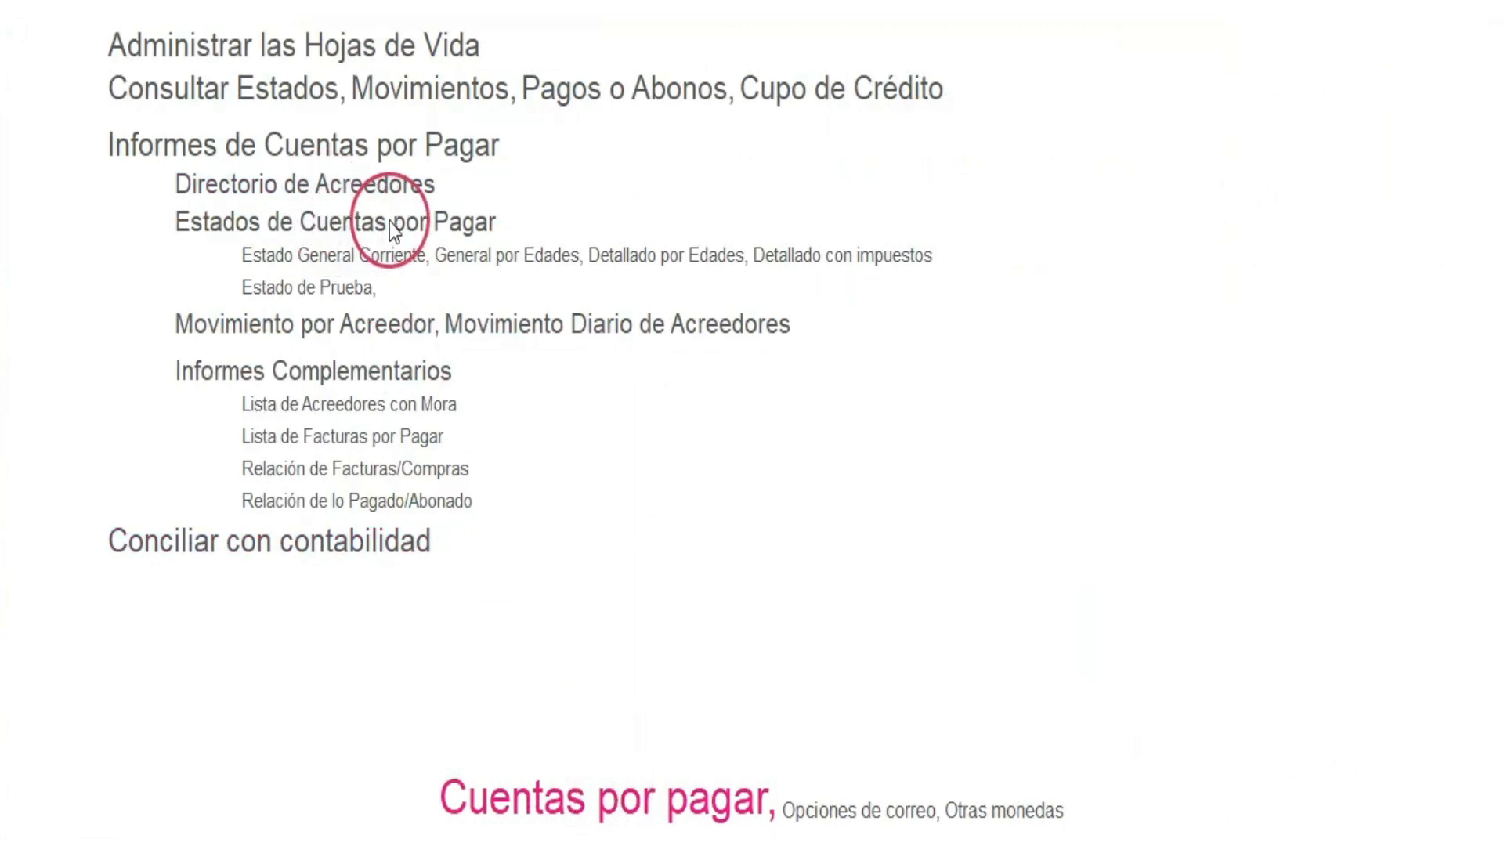
click(491, 256)
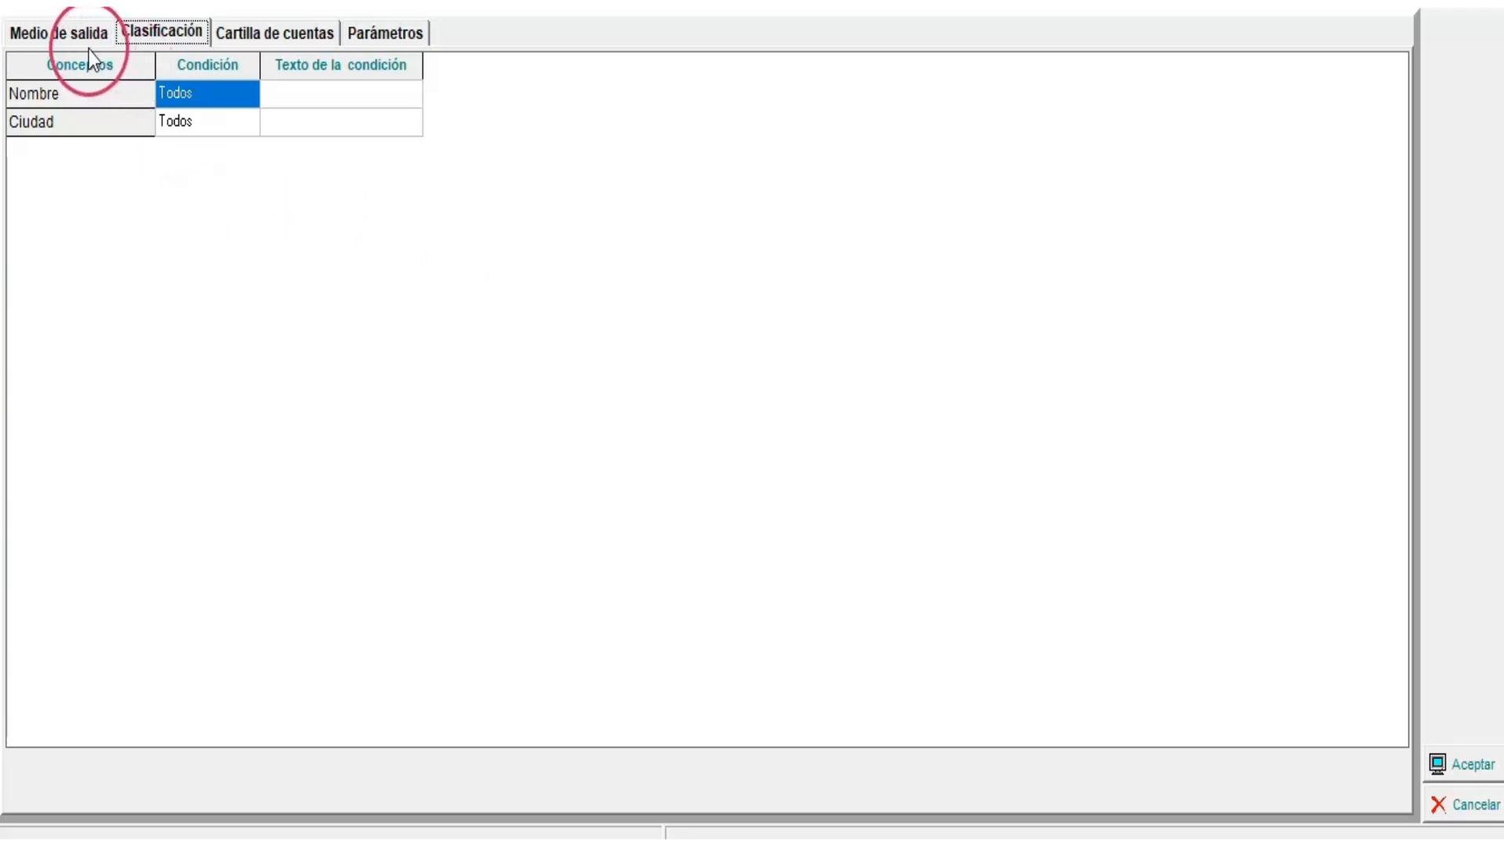
Look over the report's output, classification, account chart and parameter settings.
click(52, 36)
click(123, 40)
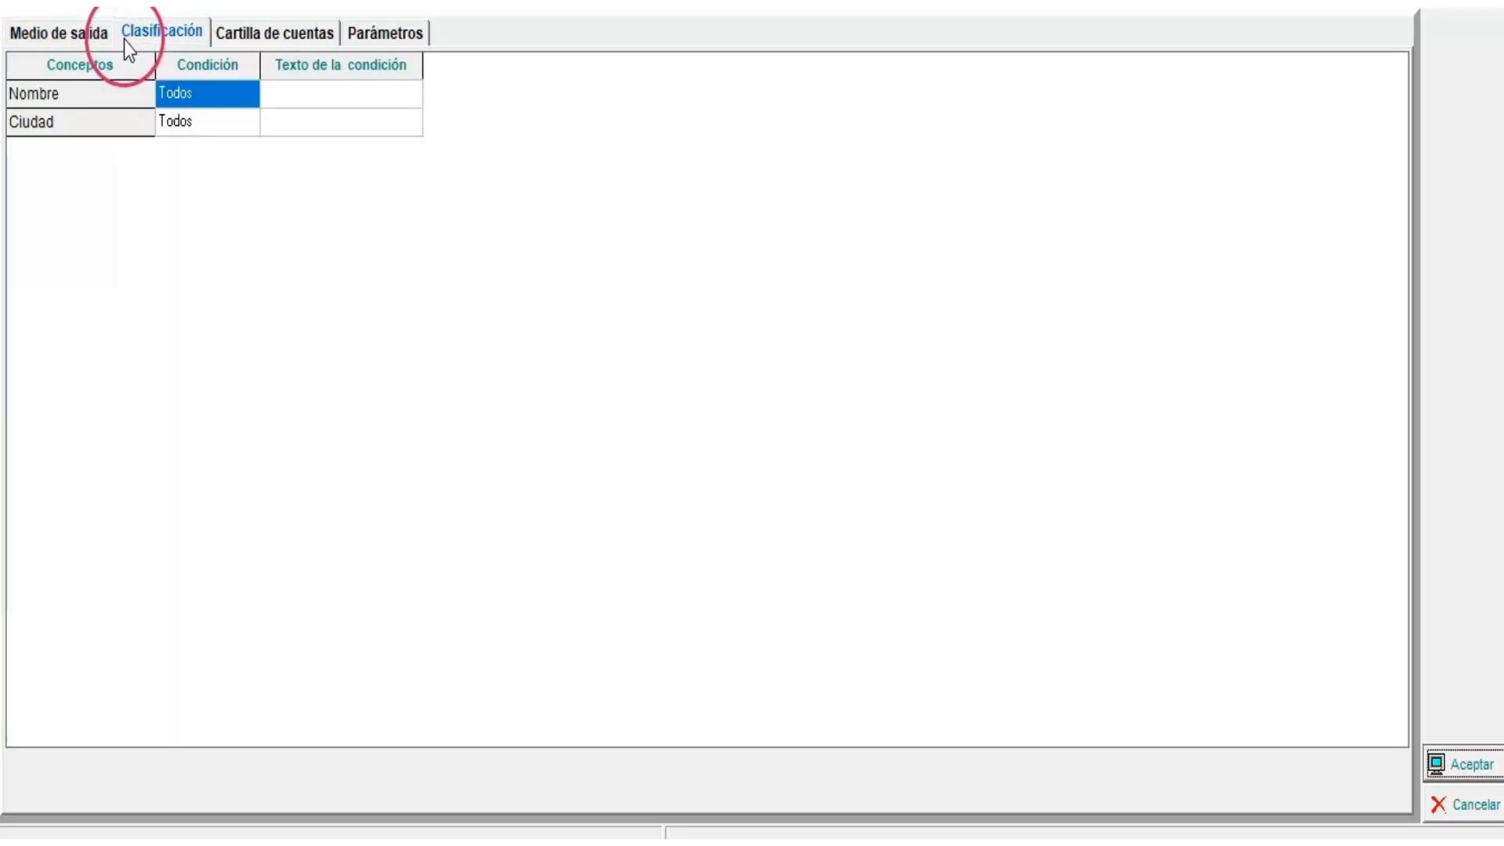
click(224, 41)
click(400, 47)
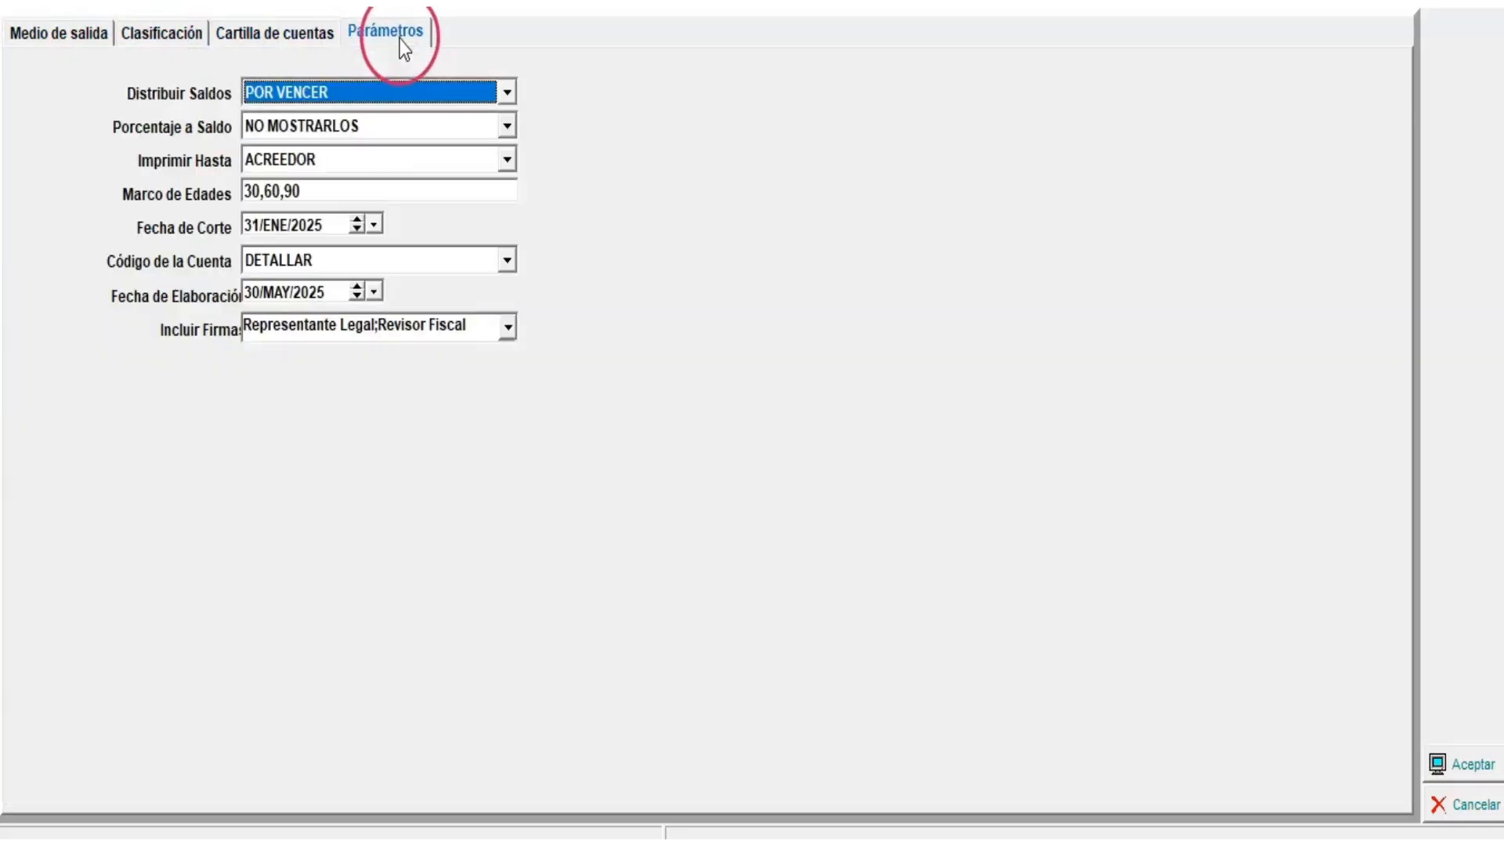
Review the available output destinations and send the report to Pantalla.
click(79, 35)
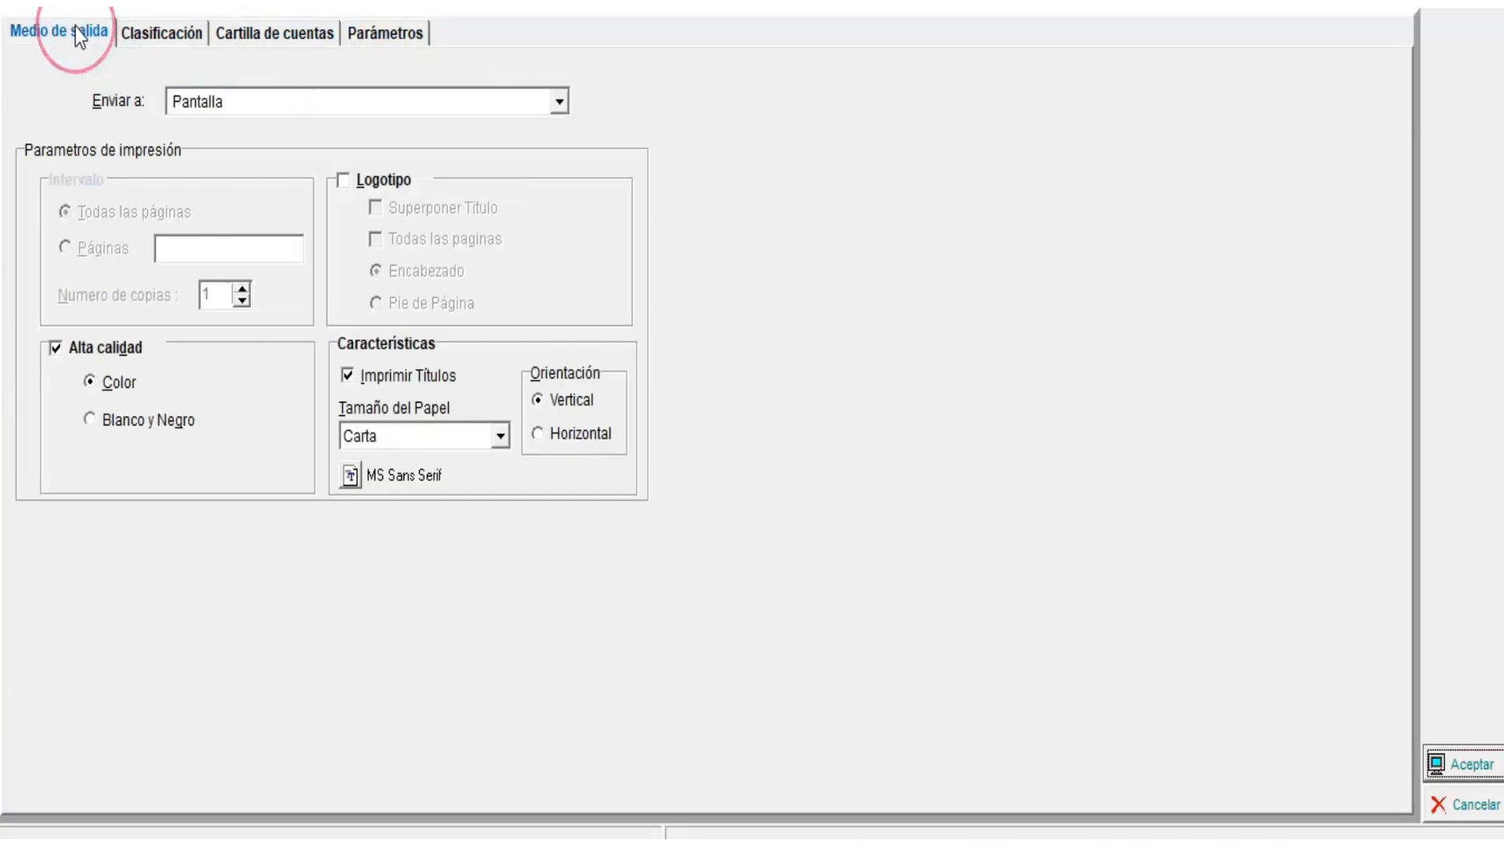
click(202, 105)
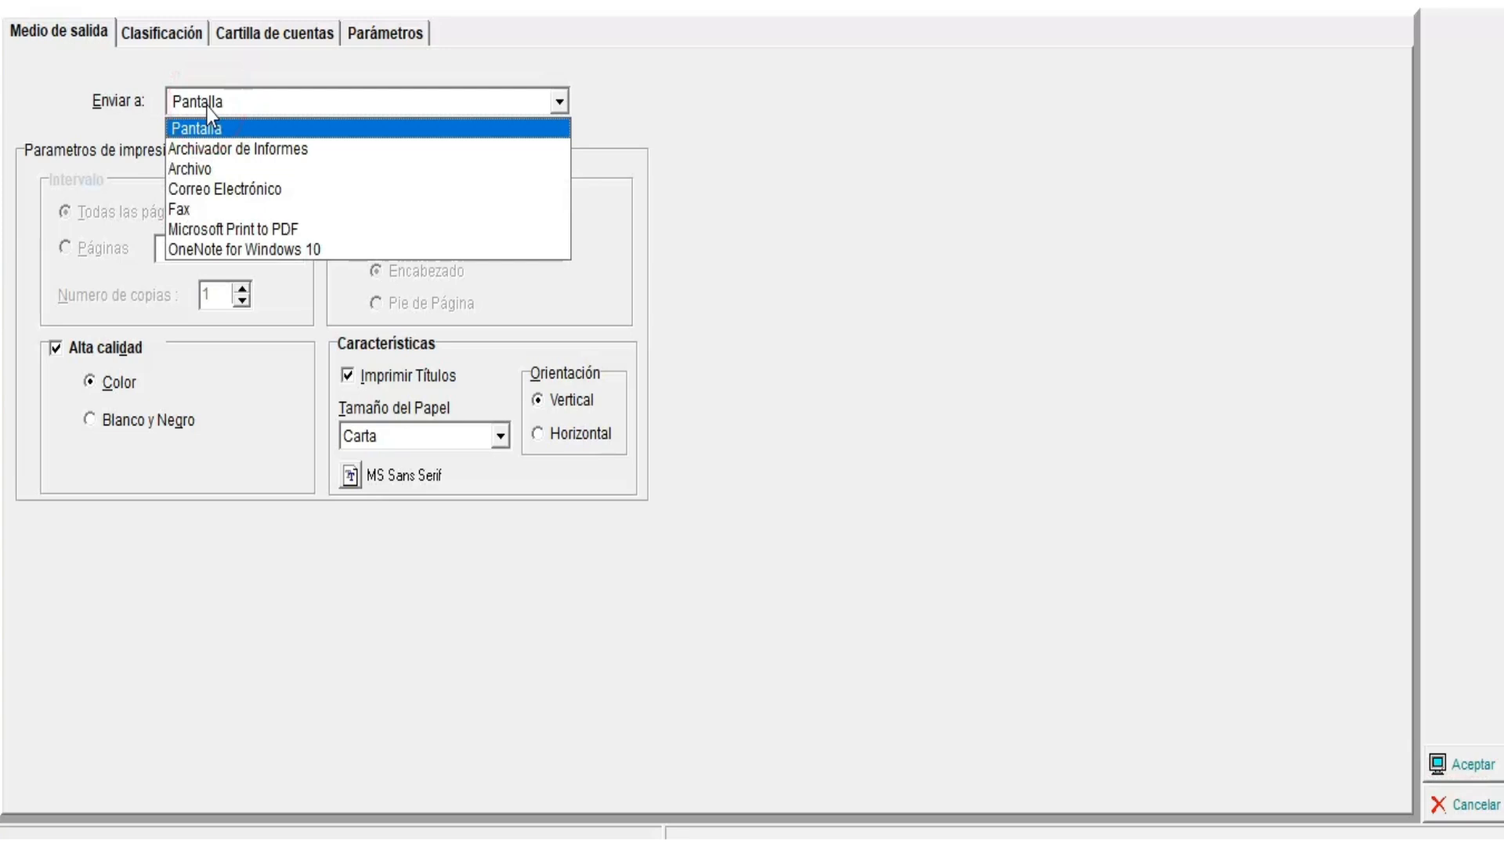
drag(223, 125, 273, 240)
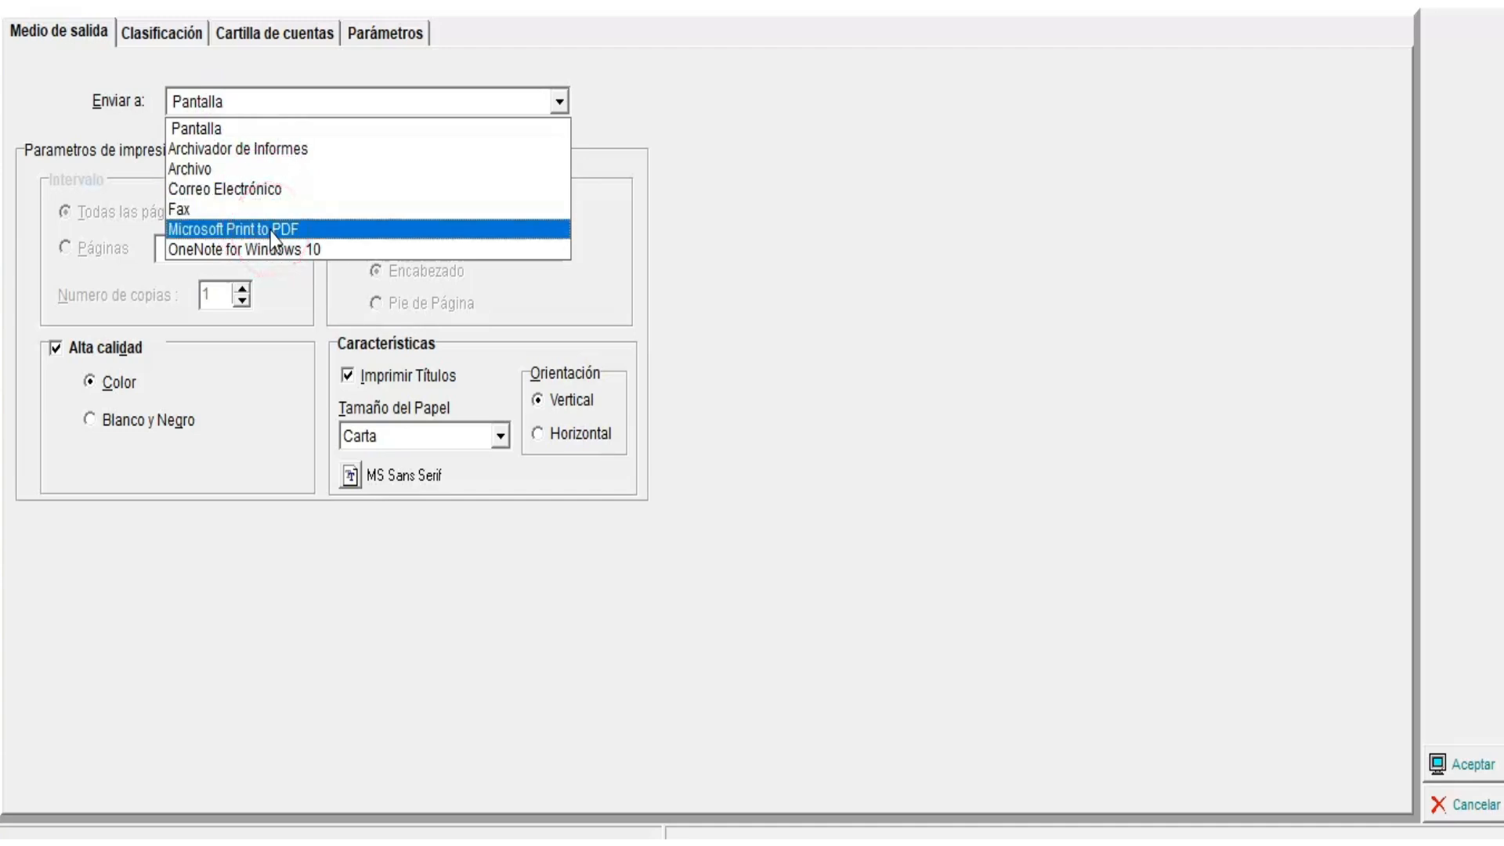
drag(256, 129, 239, 110)
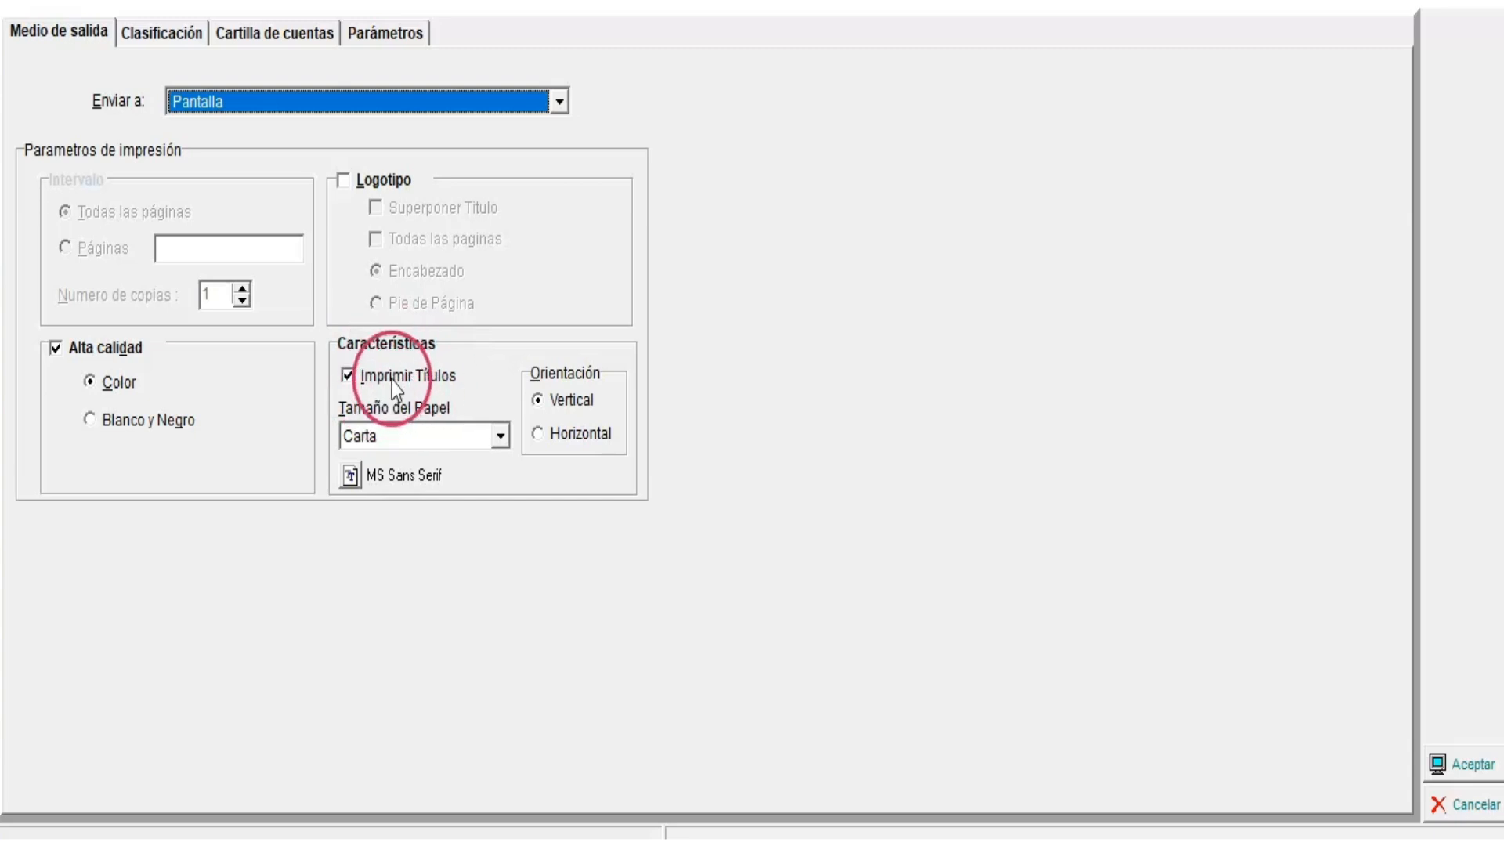
Set the Nombre classification condition to Que Incluya and open its condition text for editing.
click(172, 46)
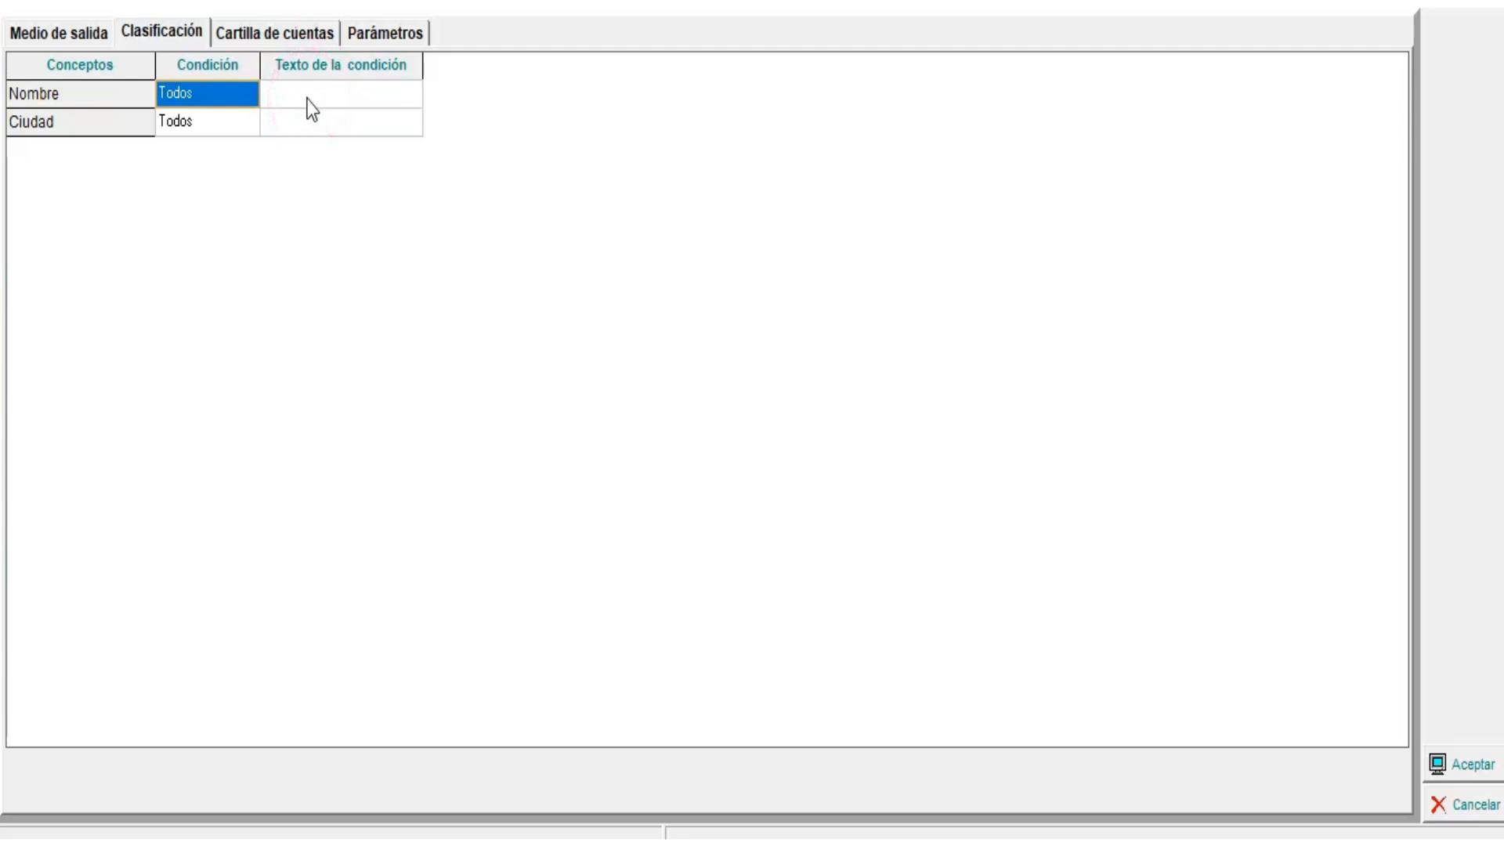
click(249, 96)
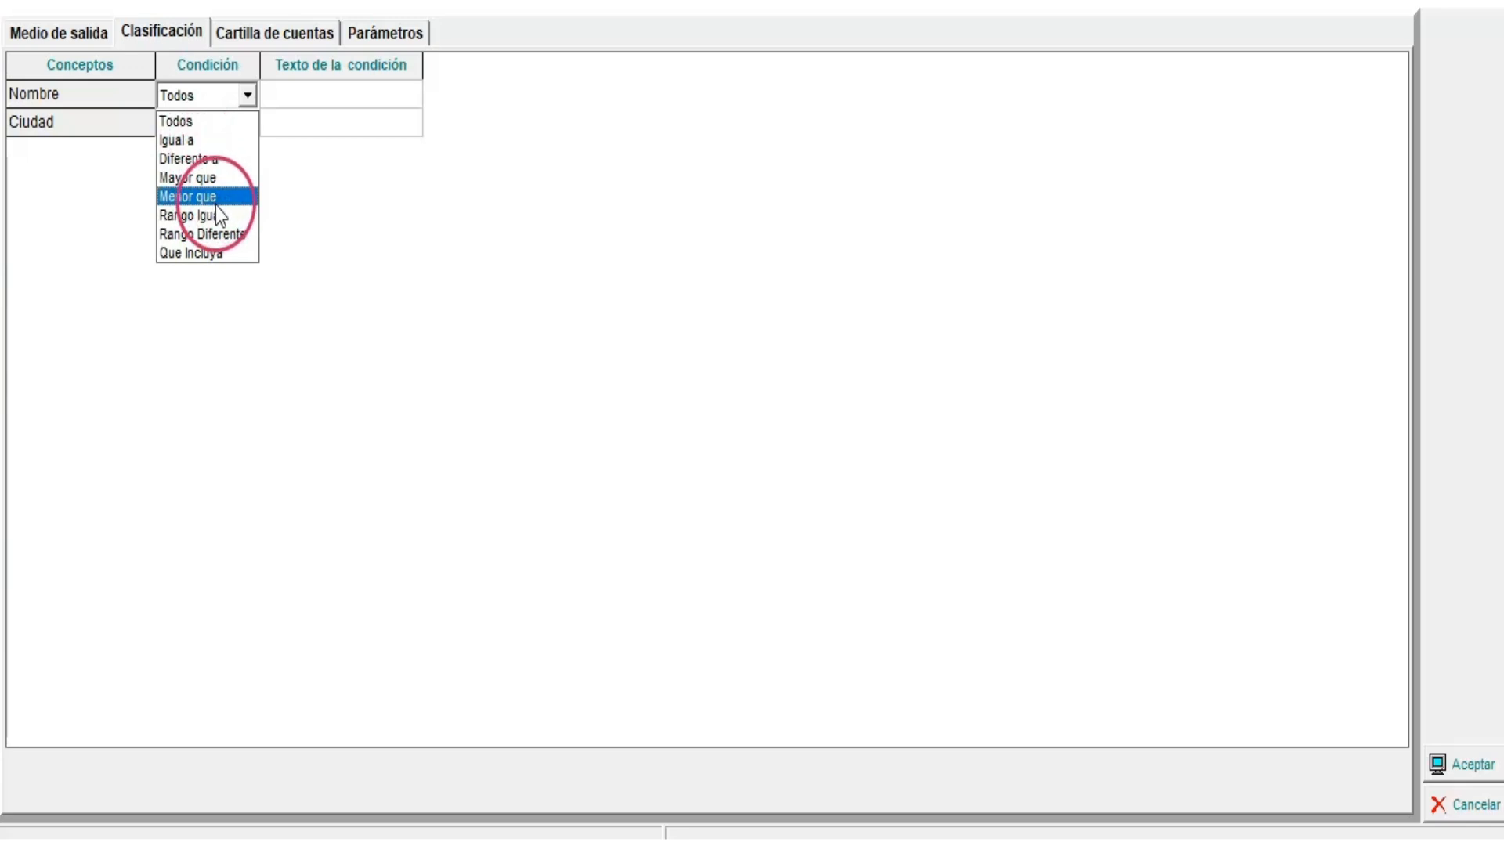
click(221, 259)
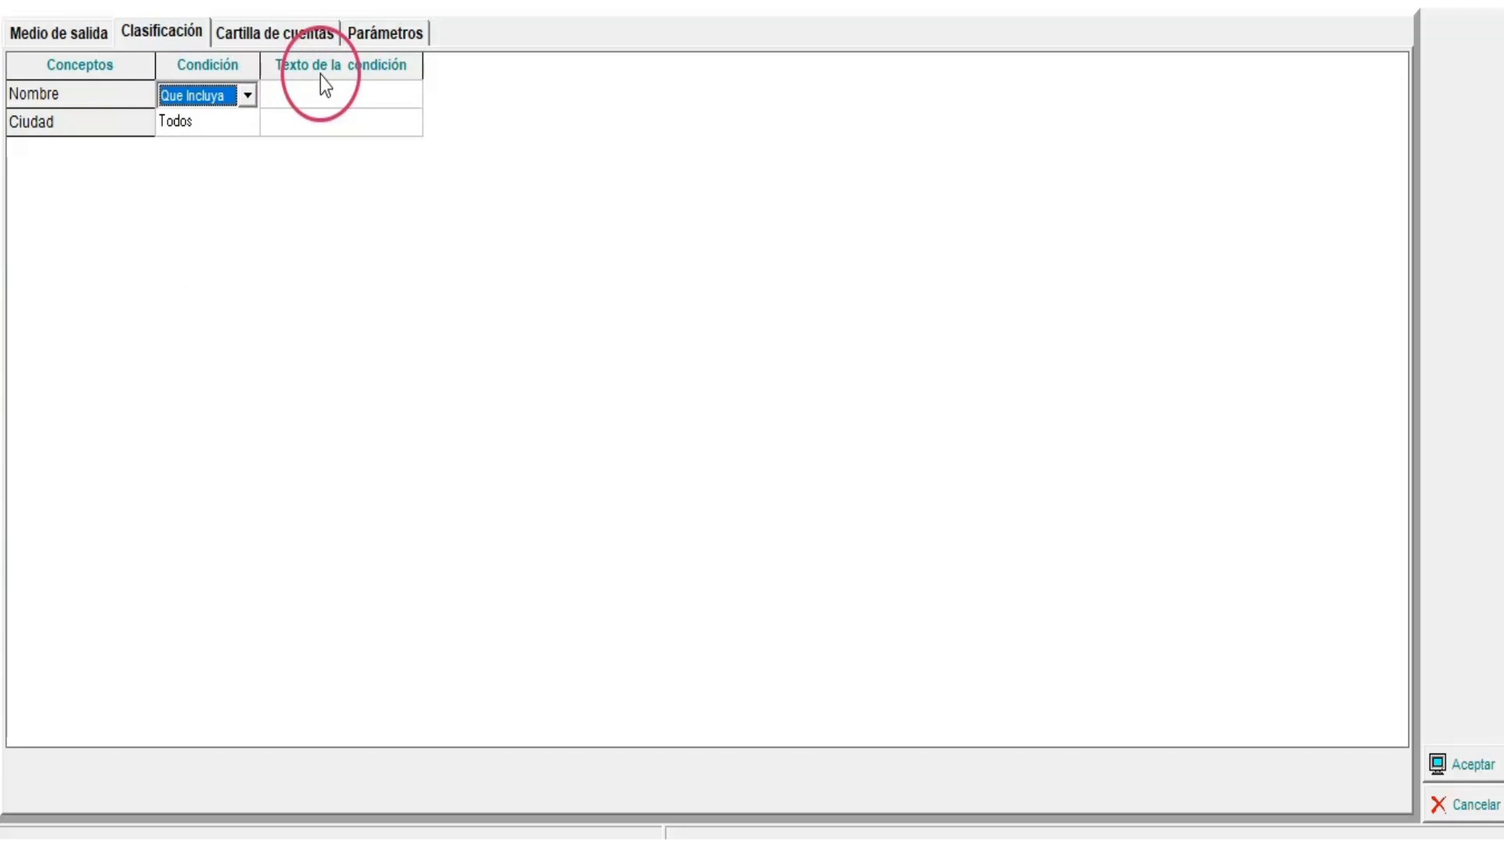
click(303, 94)
click(303, 94)
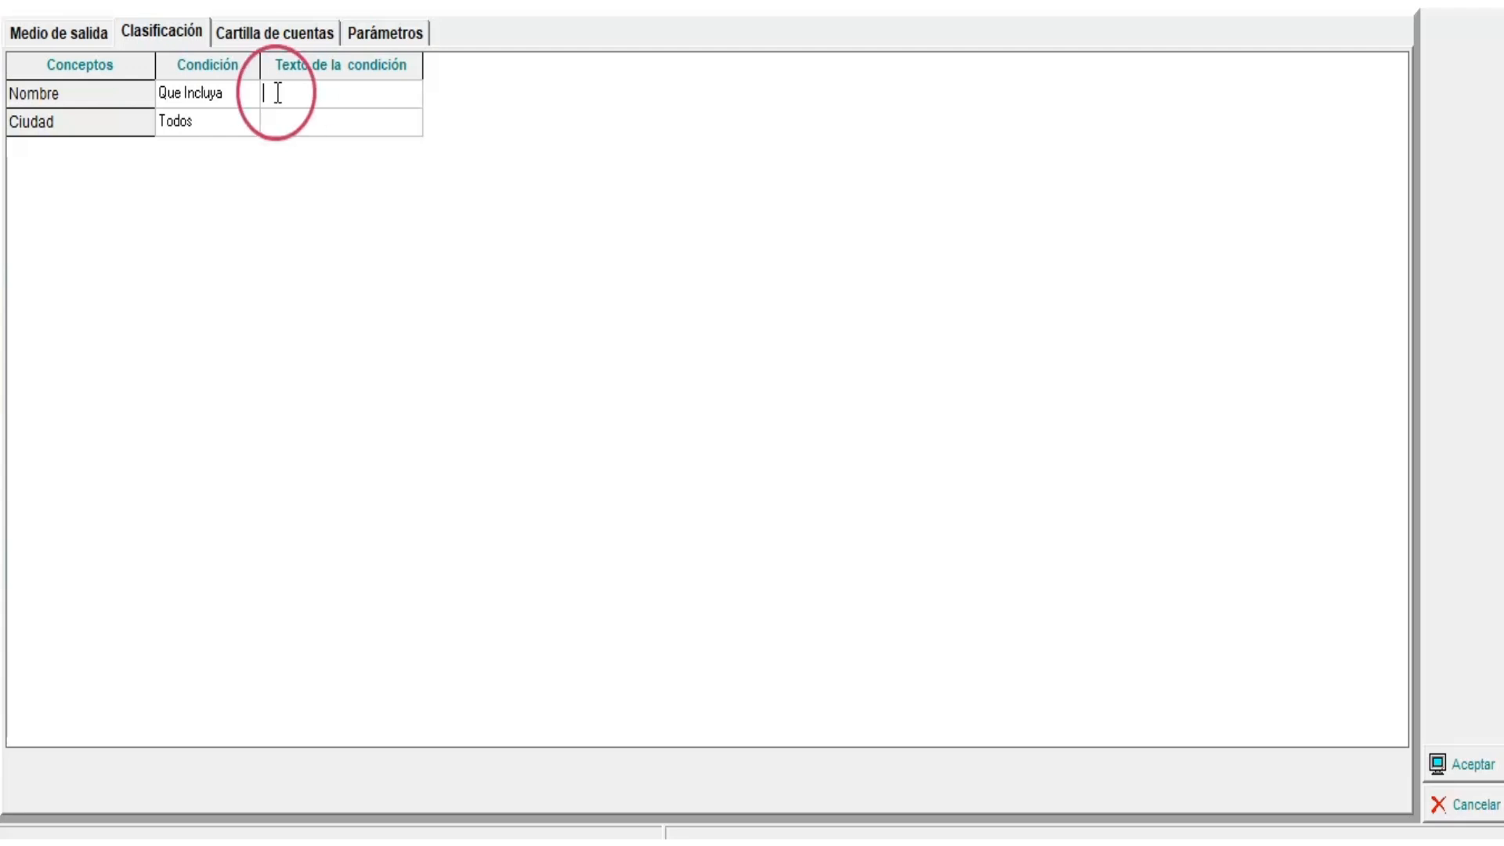
Set the Nombre classification condition back to Todos.
click(247, 97)
click(247, 97)
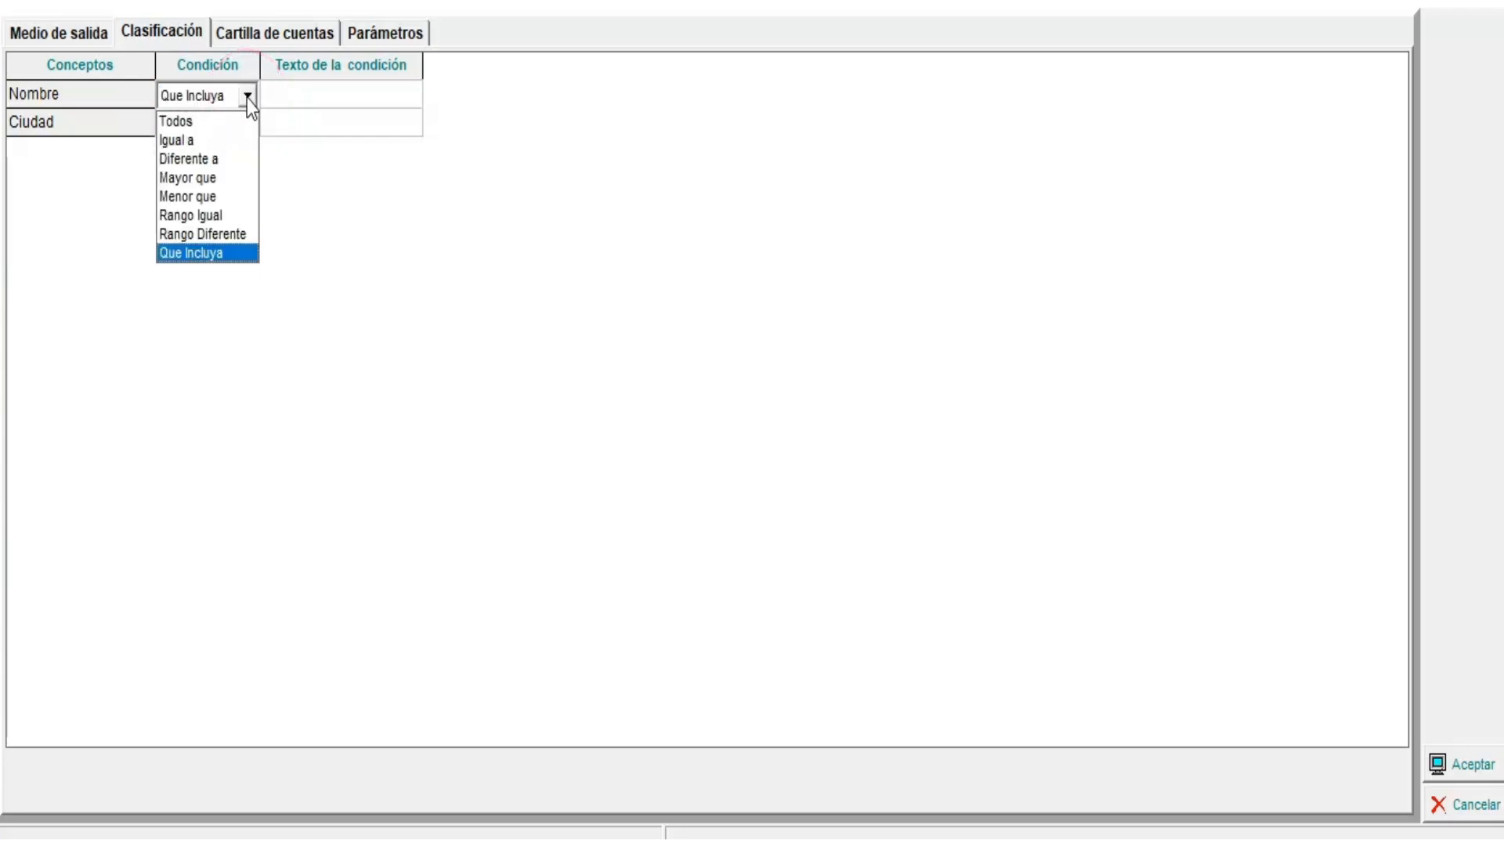
click(188, 120)
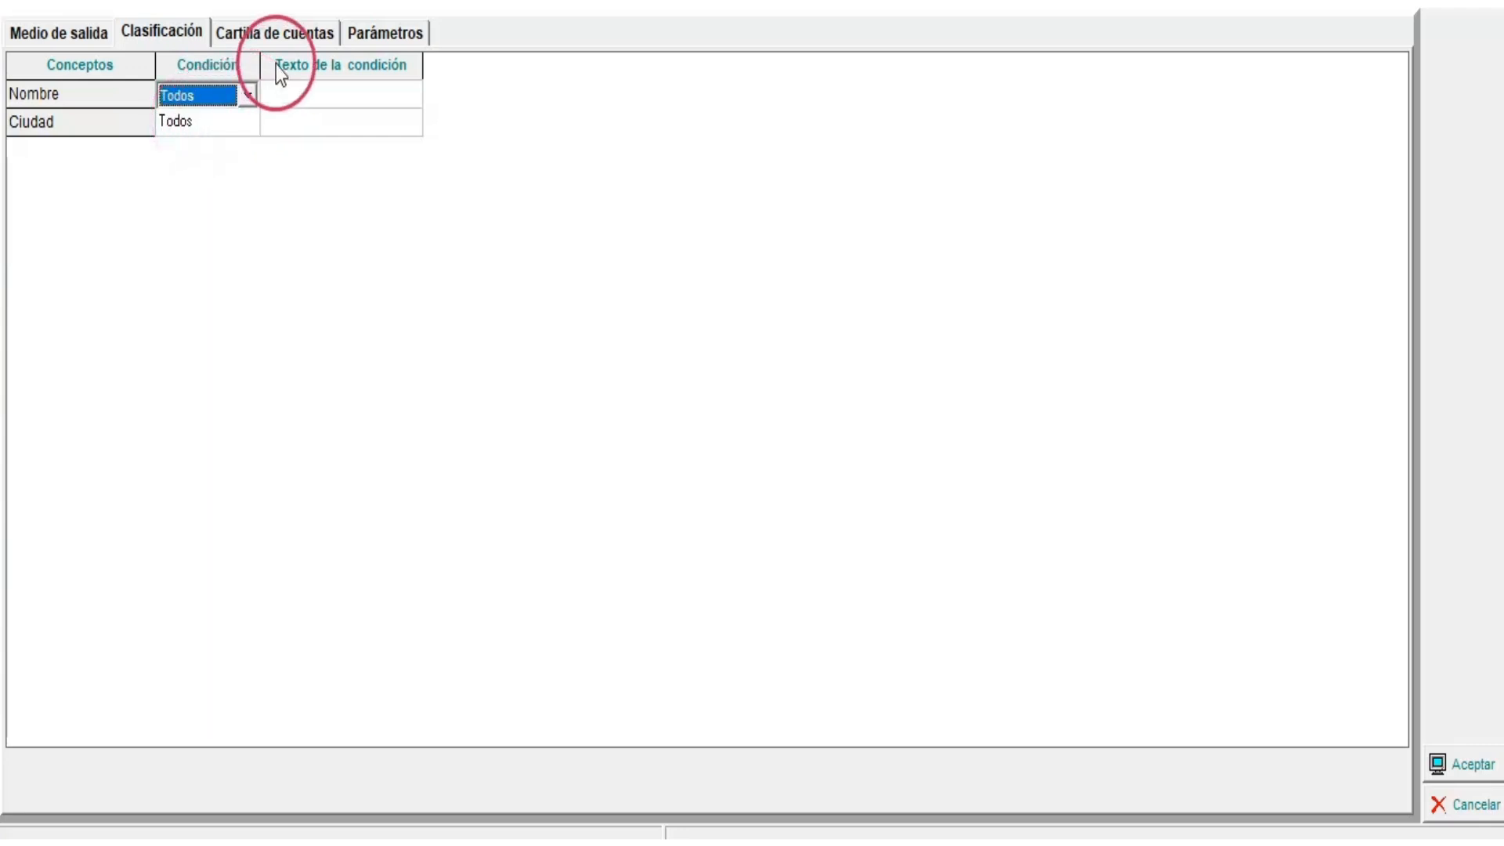
Mark all accounts in the report's account chart and clear all the marks again.
click(283, 35)
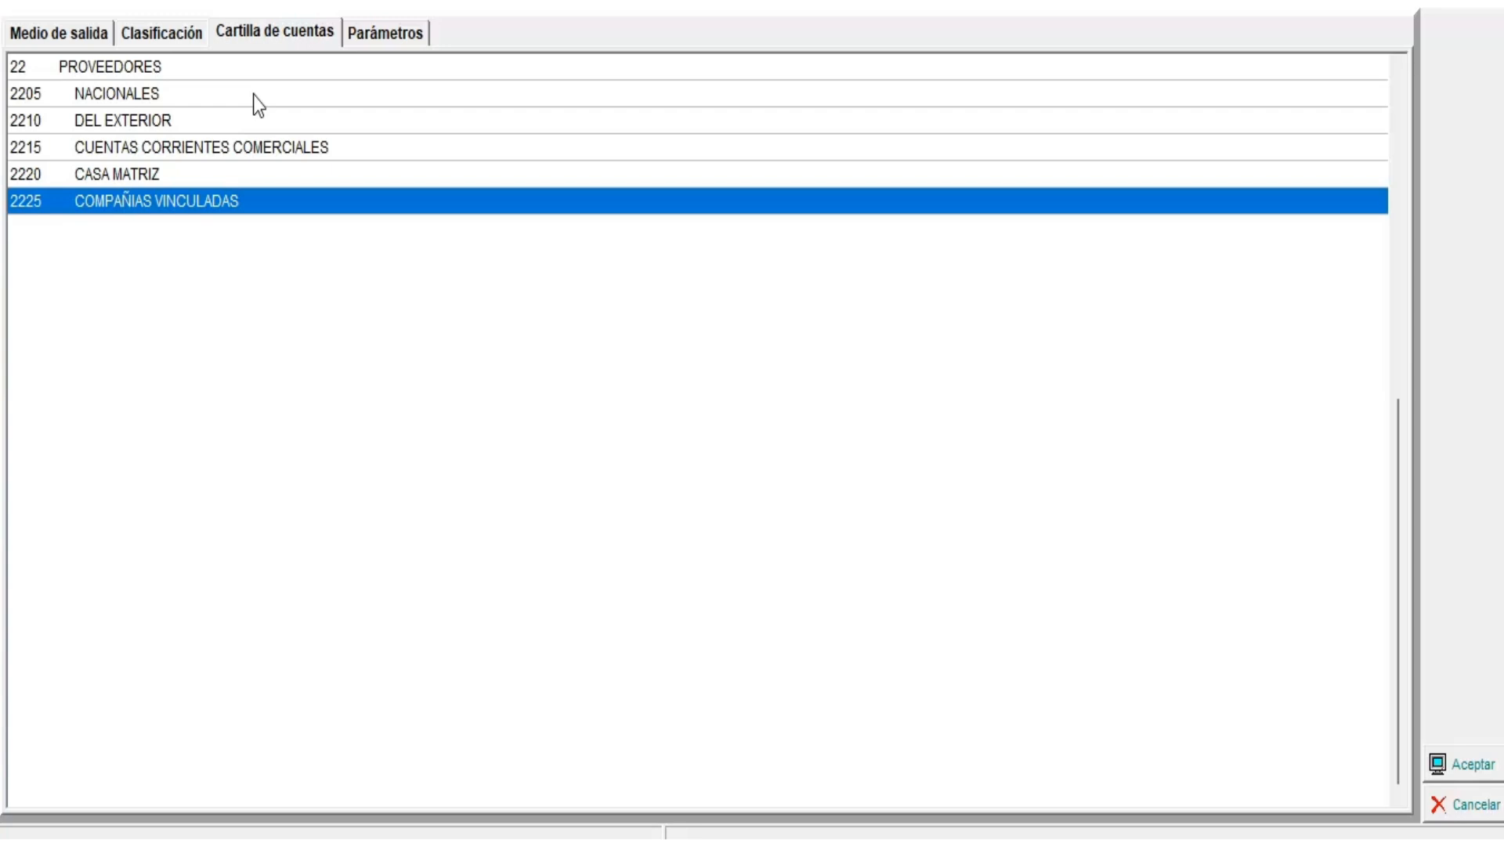
right_click(221, 76)
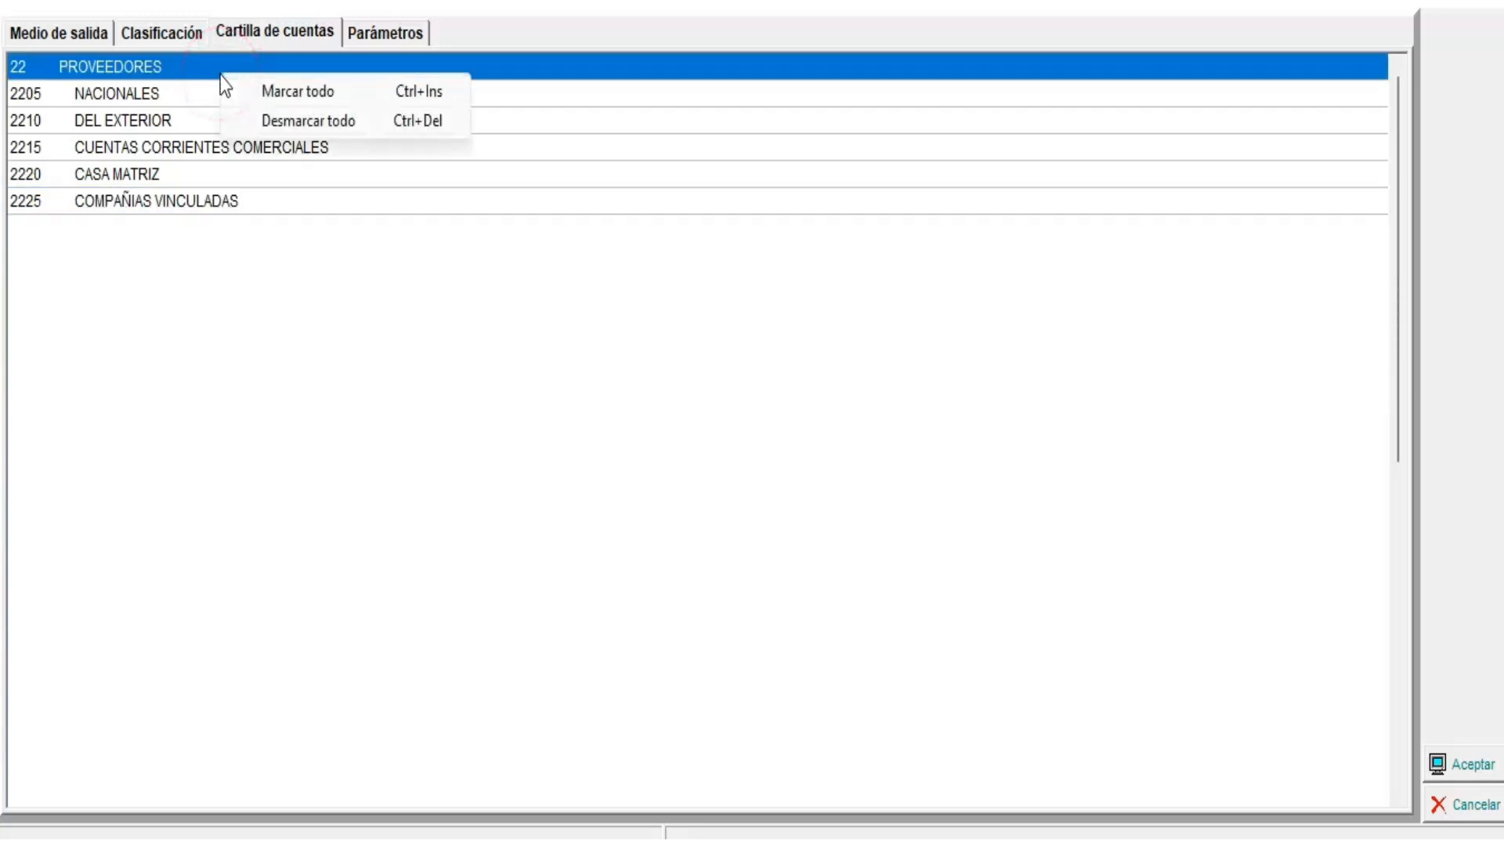
click(294, 102)
right_click(290, 102)
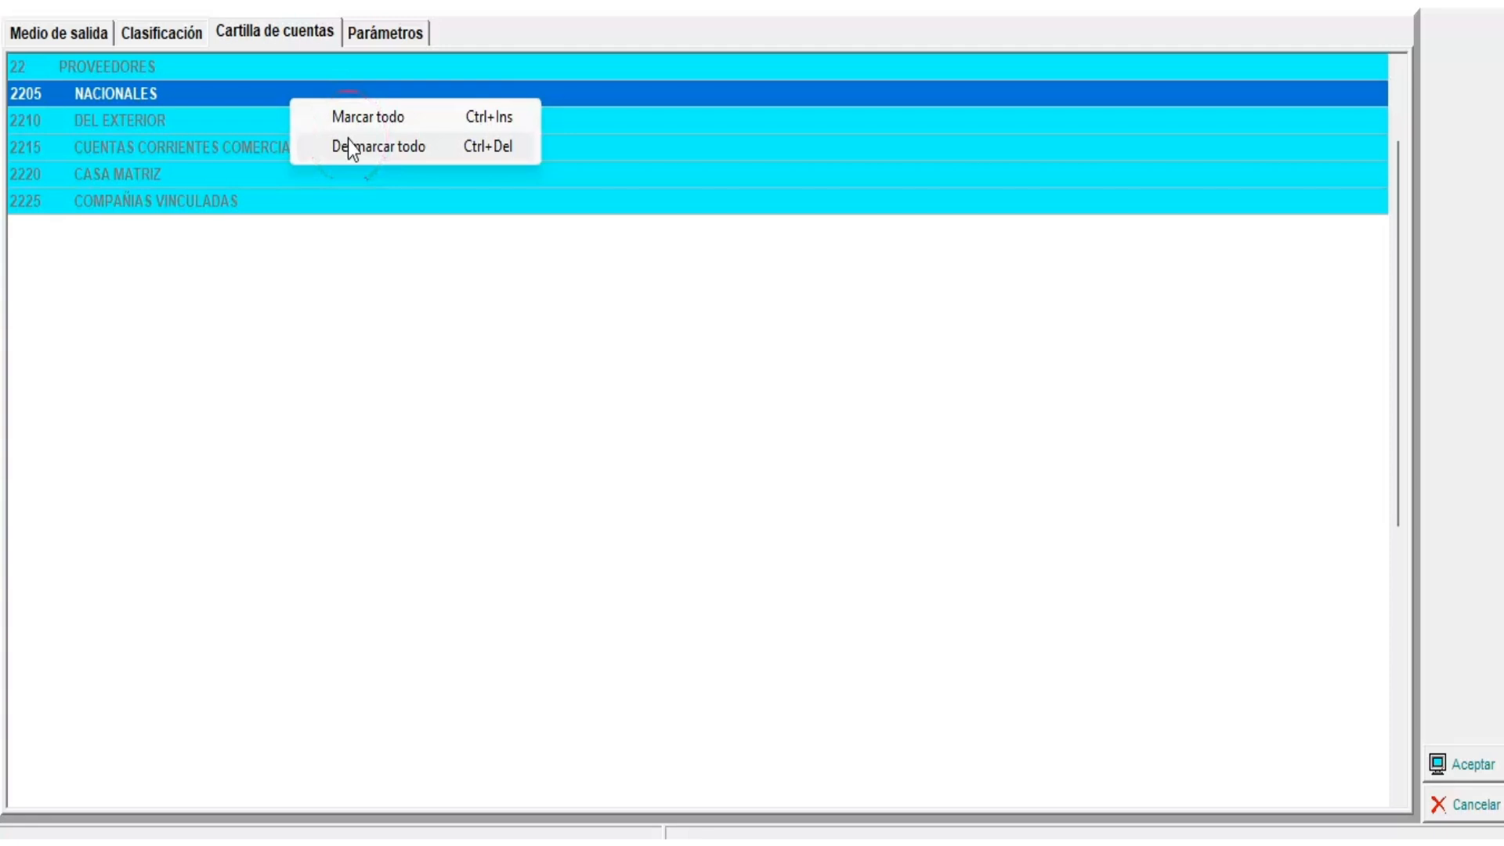
click(391, 152)
Mark account 2205 NACIONALES in the account chart for inclusion in the report.
click(157, 92)
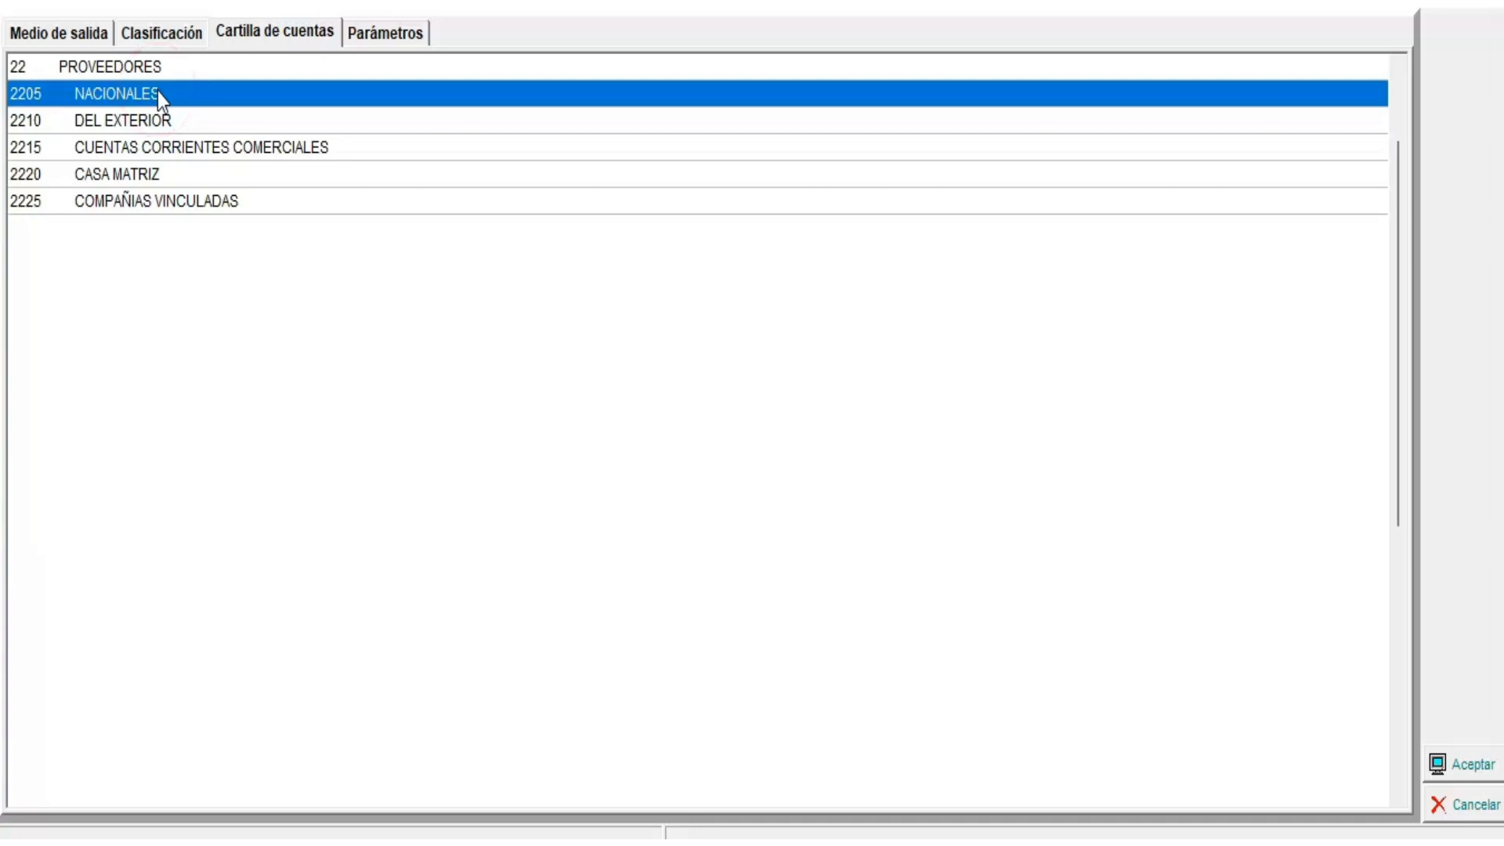
key(space)
Set the report parameters to distribute balances by VENCIDOS.
click(398, 56)
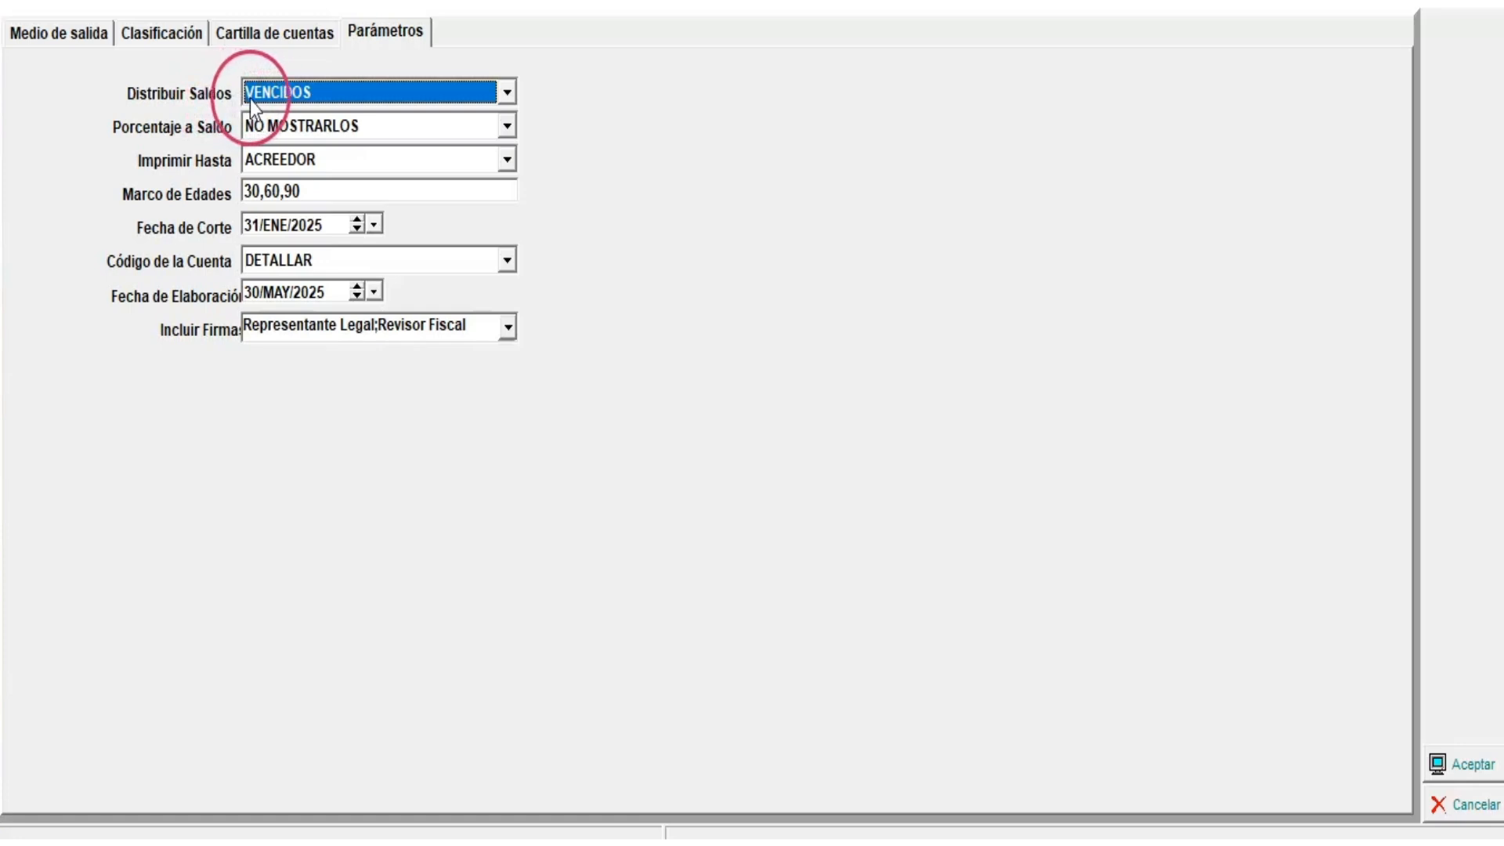
click(270, 96)
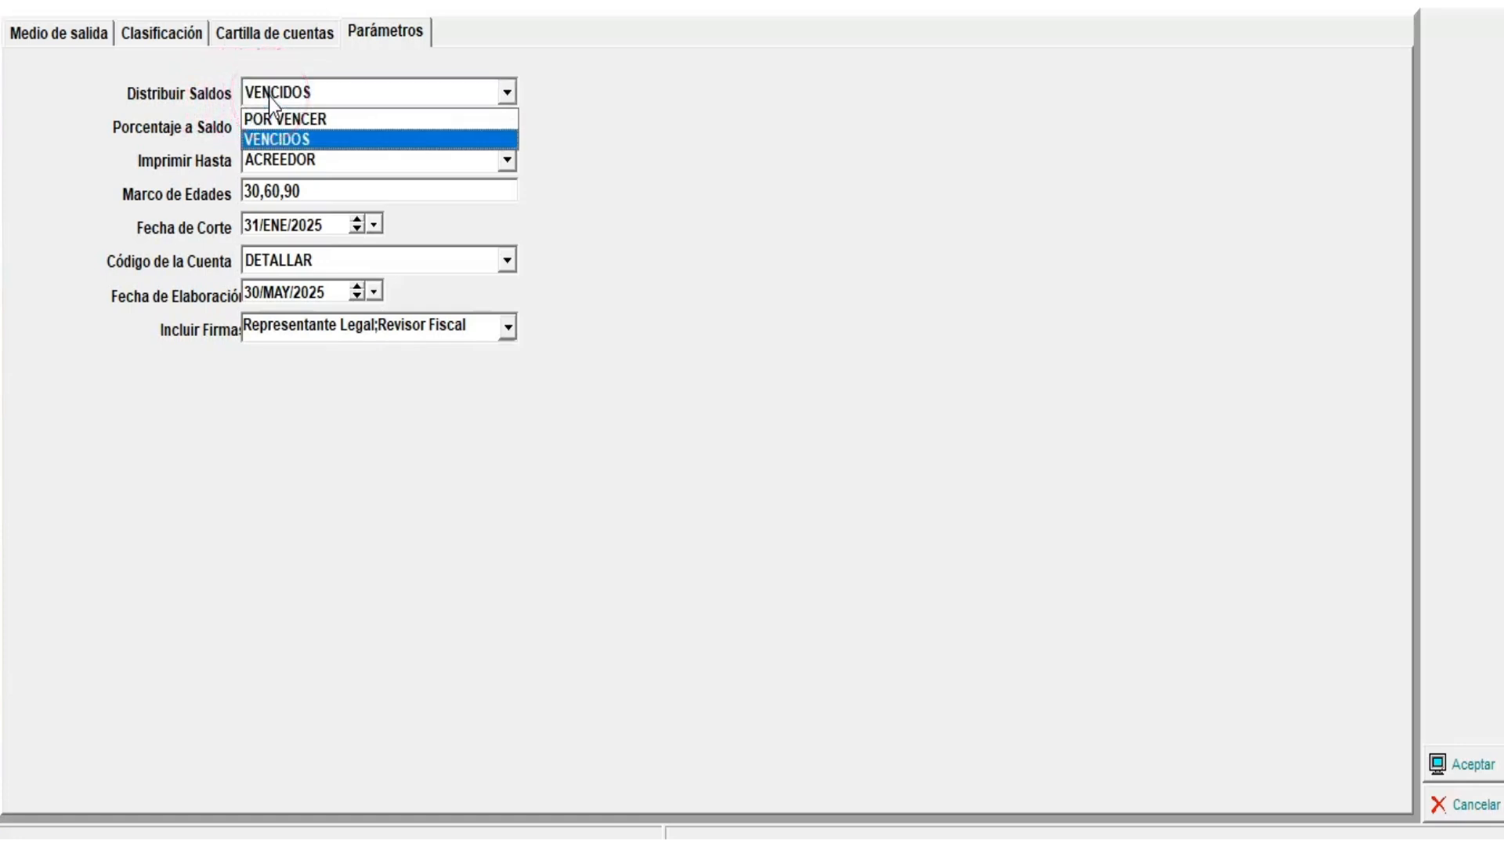
click(302, 141)
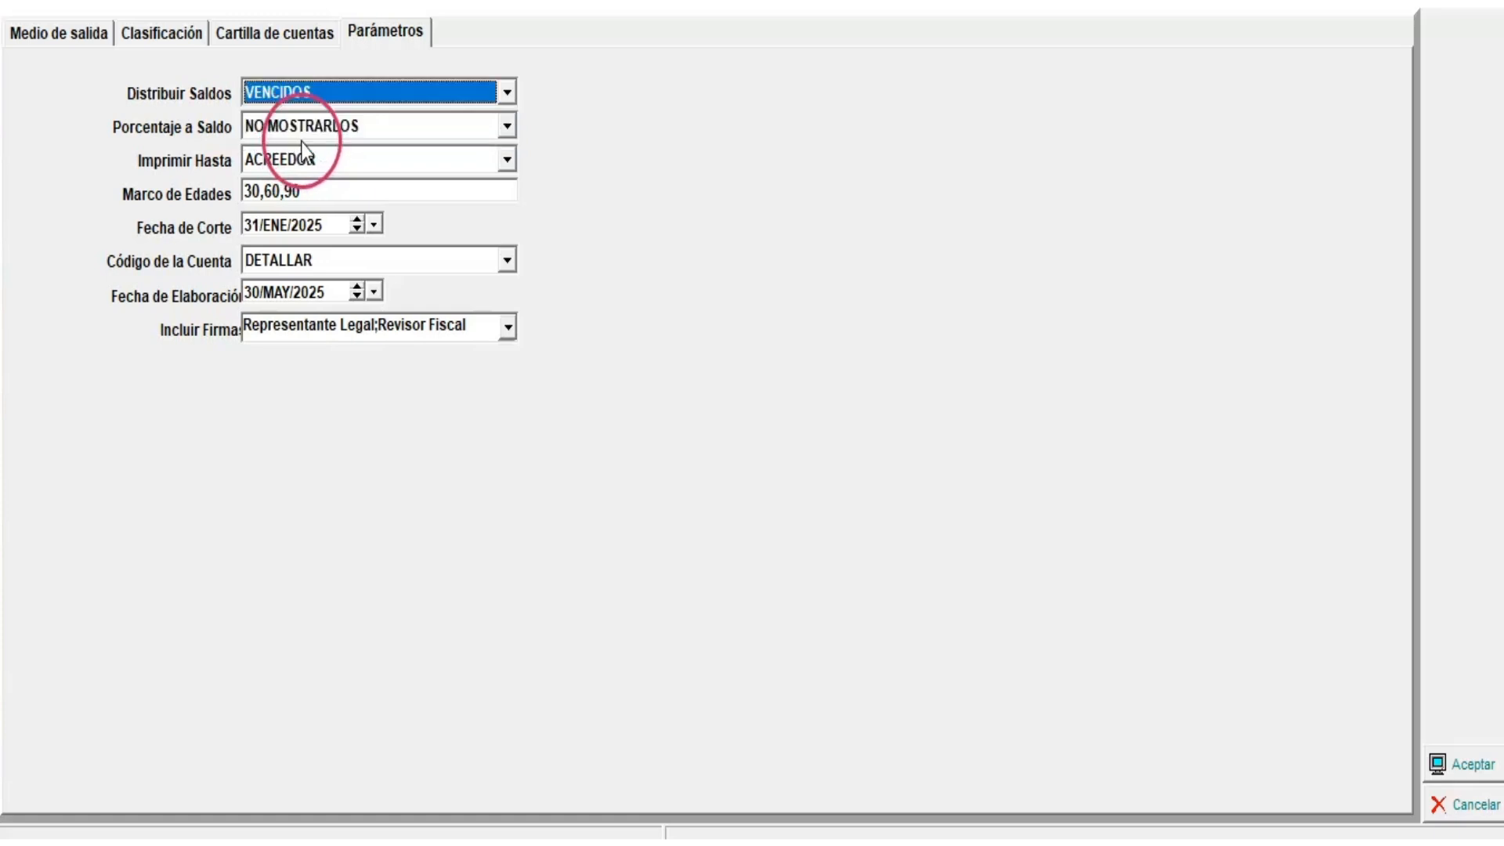
Leave Porcentaje a Saldo on NO MOSTRARLOS and choose ACREEDOR for Imprimir Hasta.
click(256, 130)
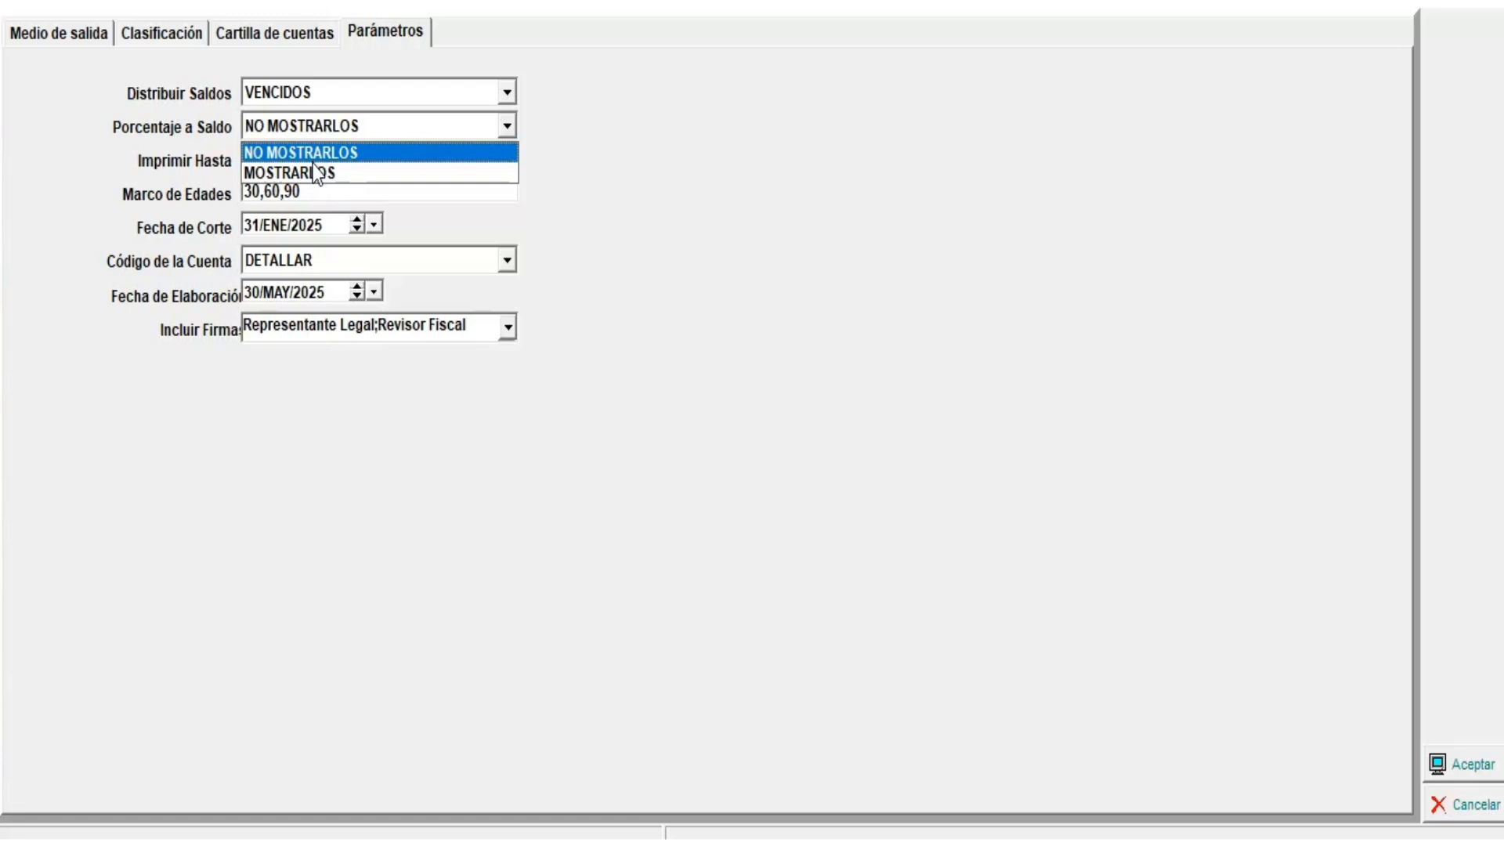
click(213, 167)
click(299, 170)
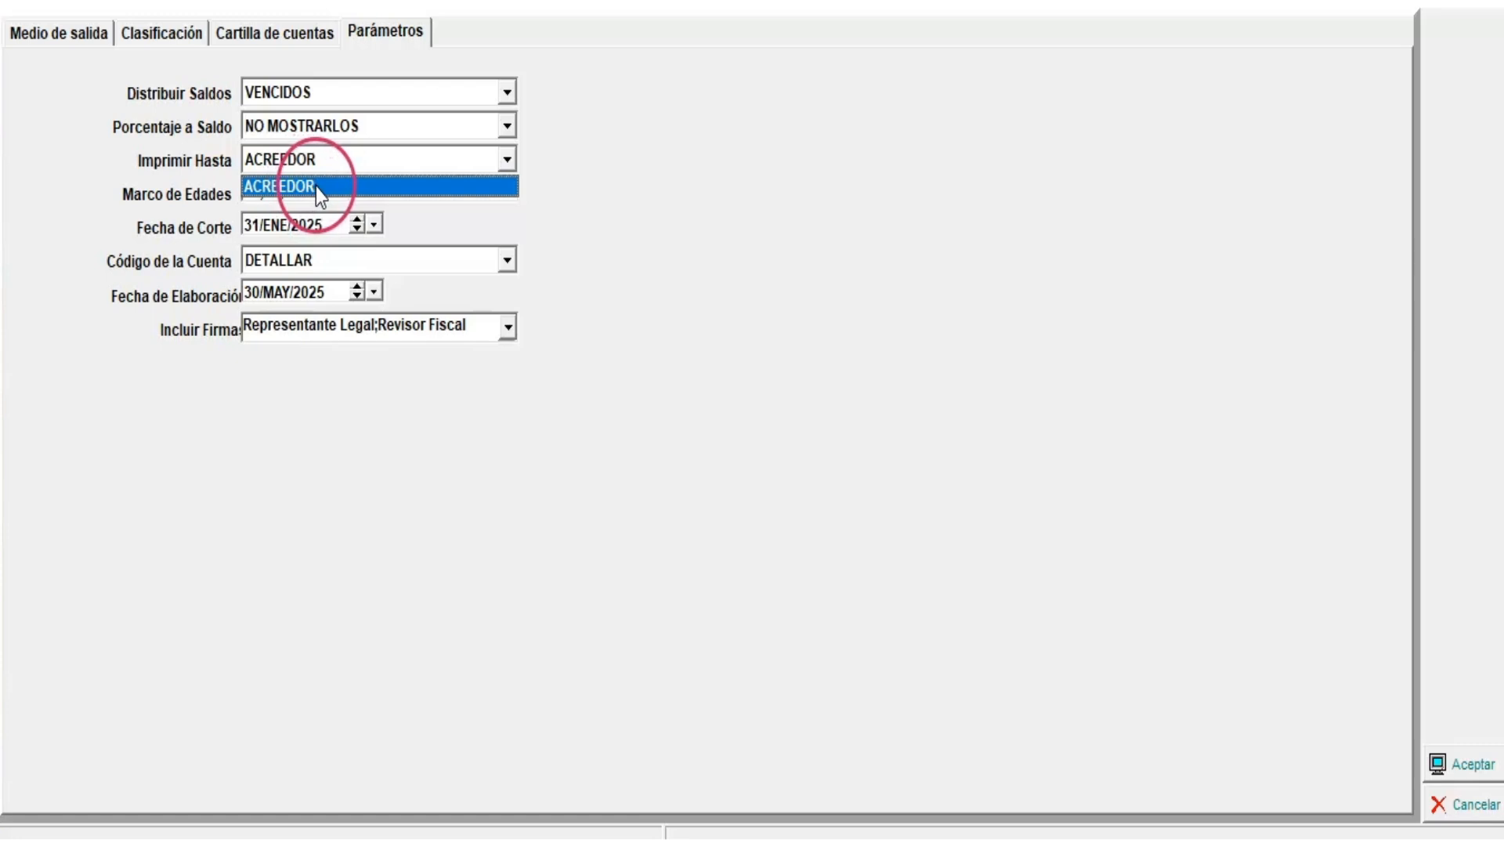
click(314, 187)
Clear the later age ranges from Marco de Edades and re-enter it as 30,60.90.
click(324, 190)
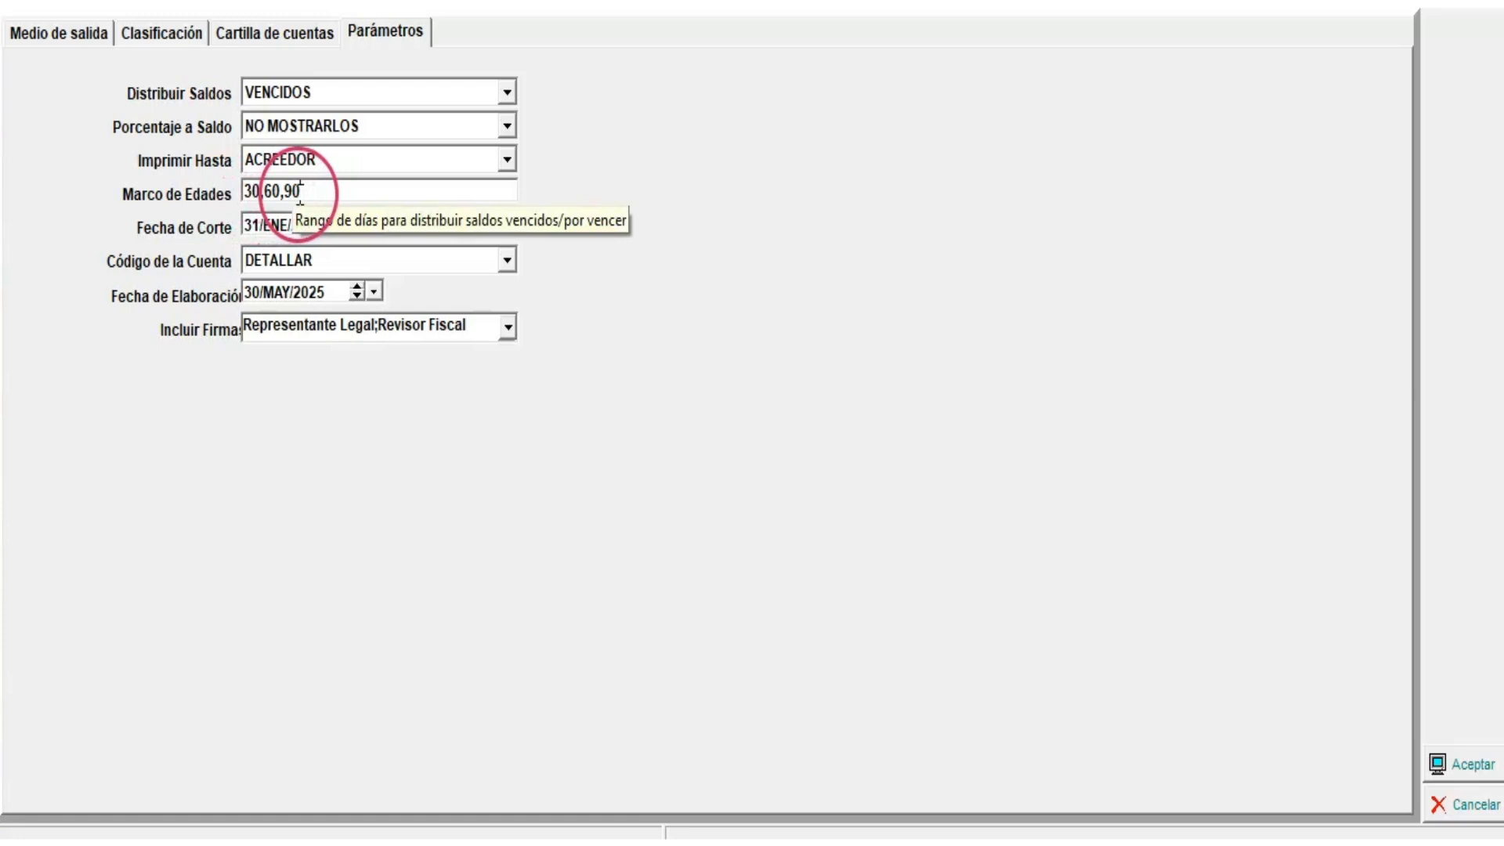
key(BackSpace)
key(BackSpace)
key(BackSpace)
key(BackSpace)
key(BackSpace)
key(BackSpace)
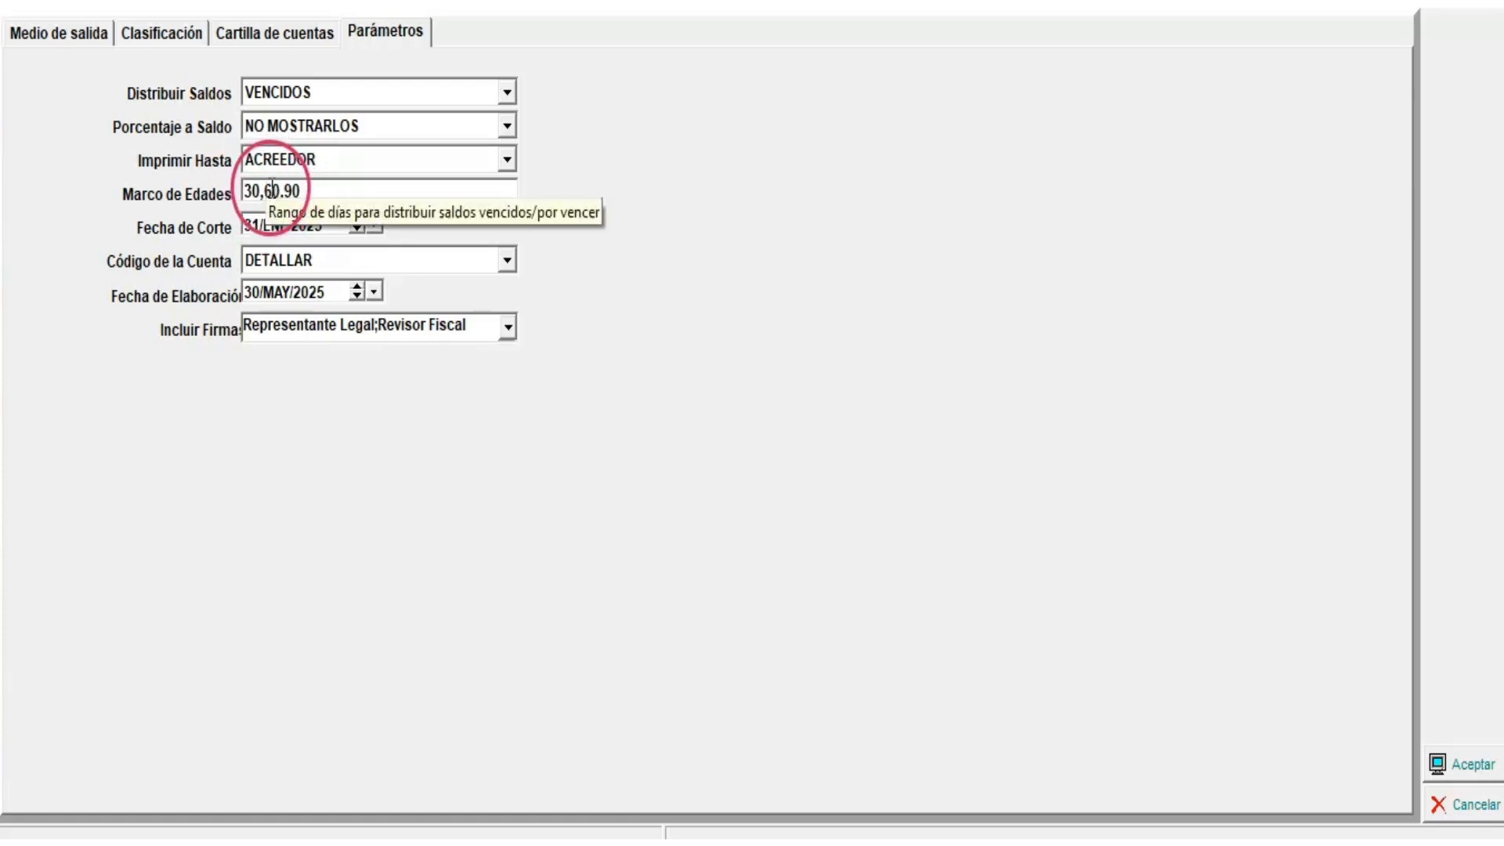
Reduce Marco de Edades to the single range 30.
click(321, 191)
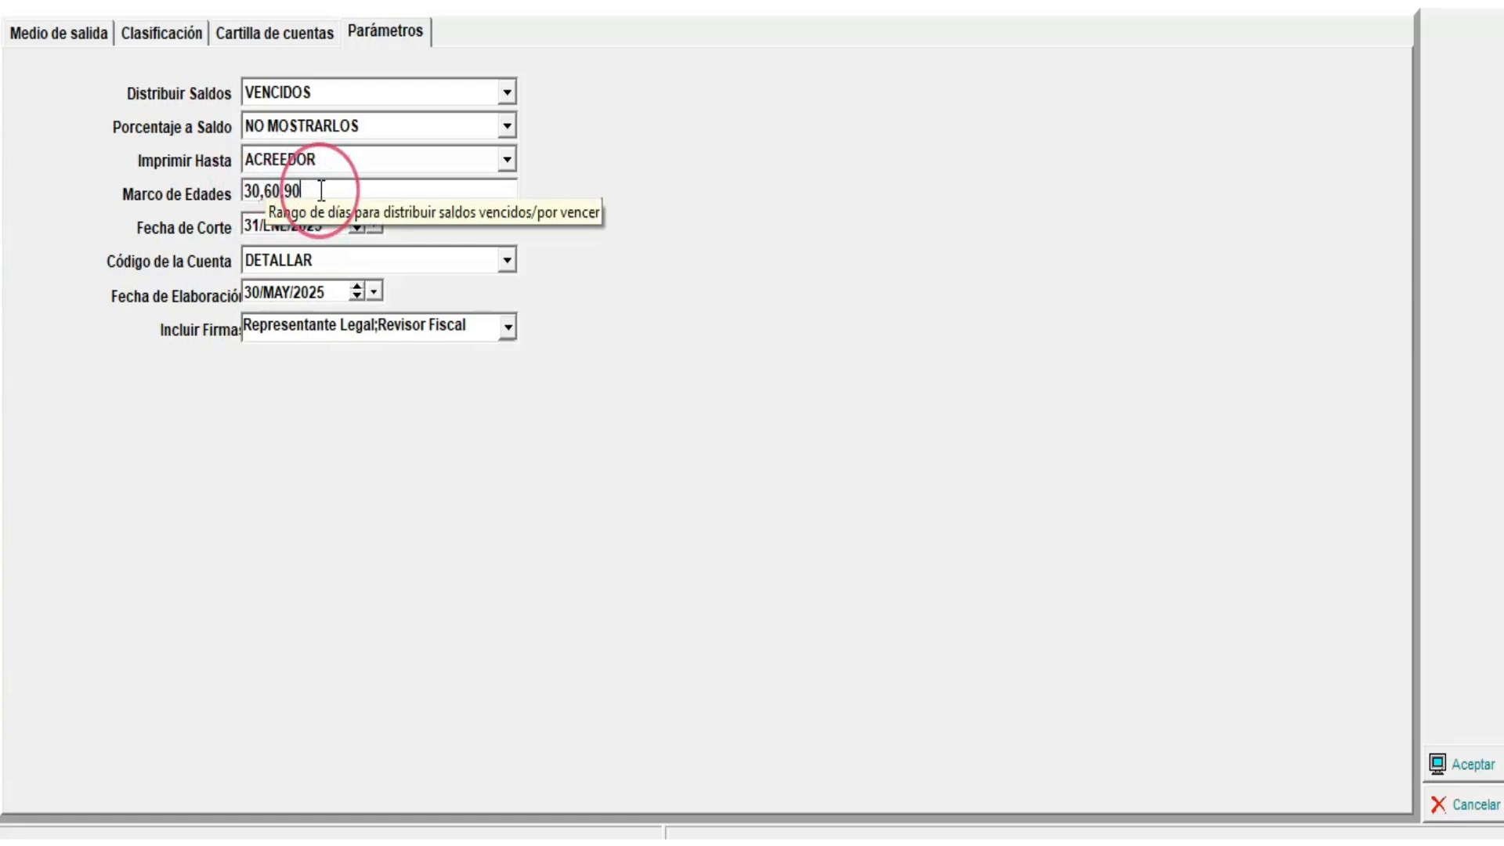
key(BackSpace)
key(BackSpace)
key(BackSpace)
key(BackSpace)
key(BackSpace)
key(BackSpace)
Keep the cutoff date at 31/ENE/2025 and set Código de la Cuenta to DETALLAR.
click(332, 230)
click(330, 225)
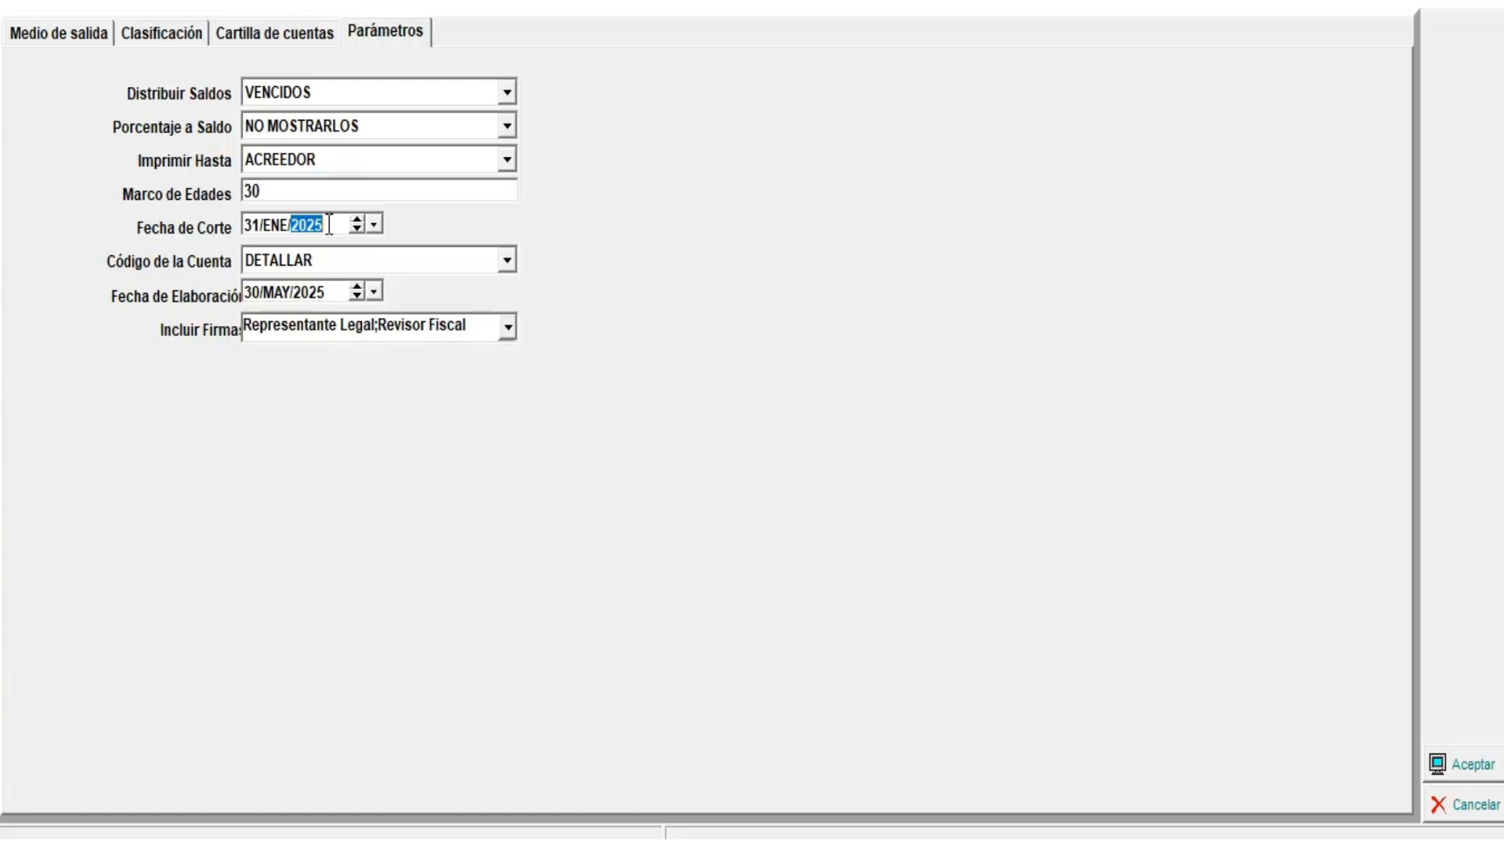
drag(330, 224, 231, 217)
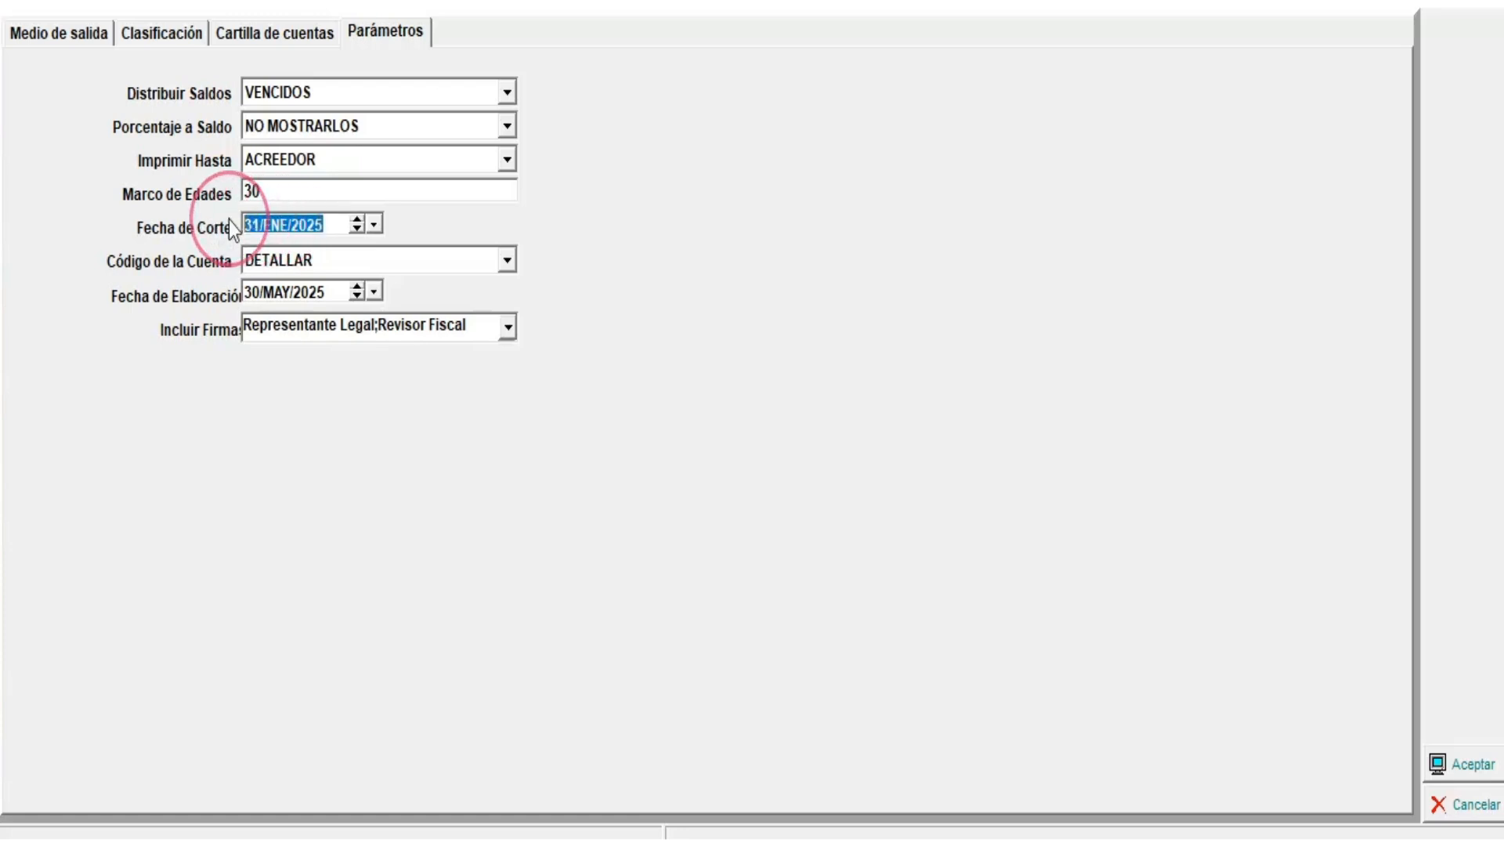
click(304, 261)
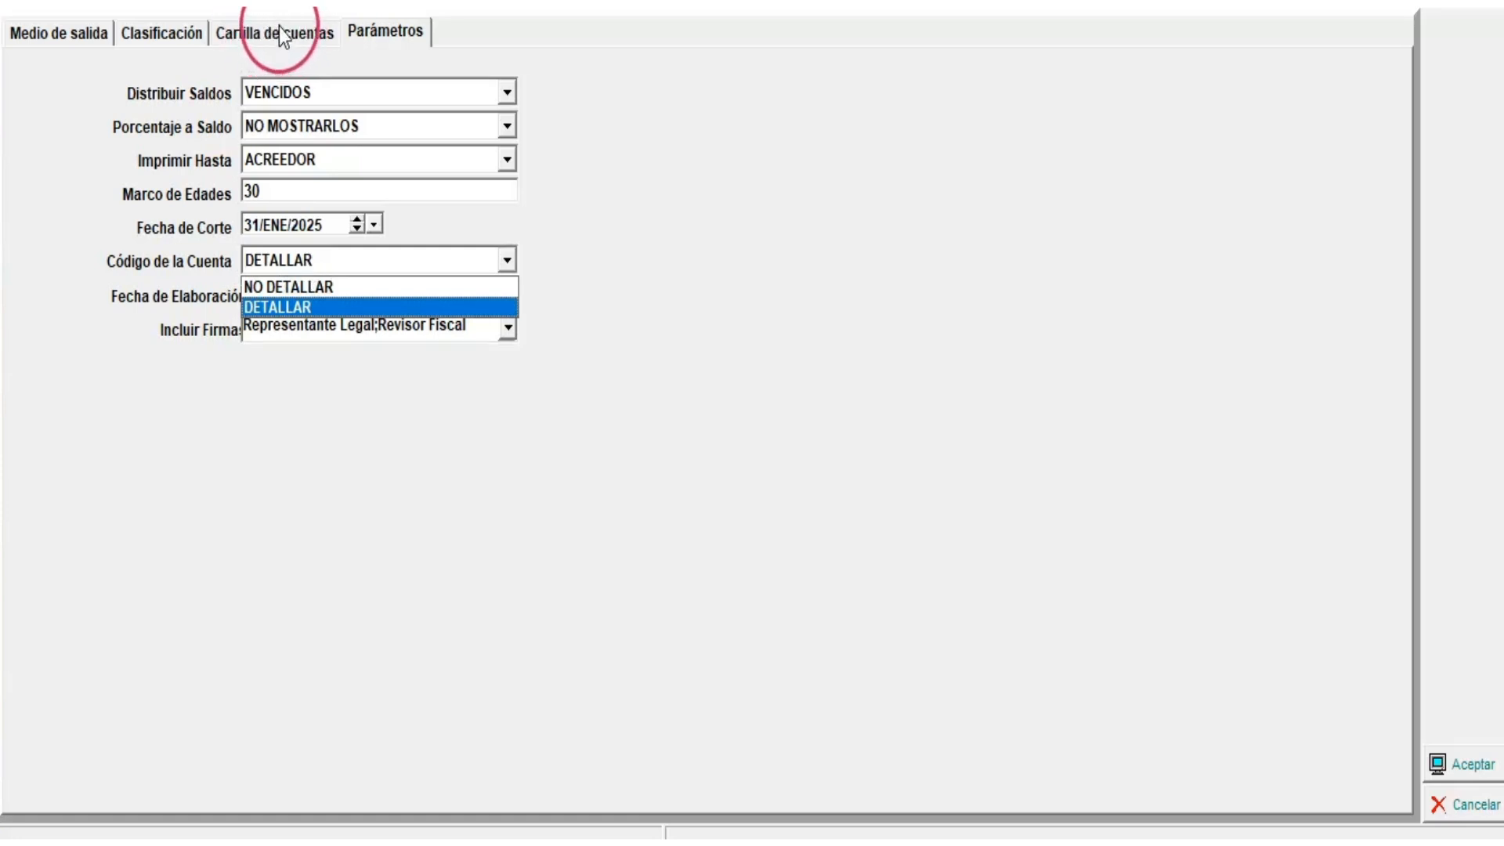
click(307, 307)
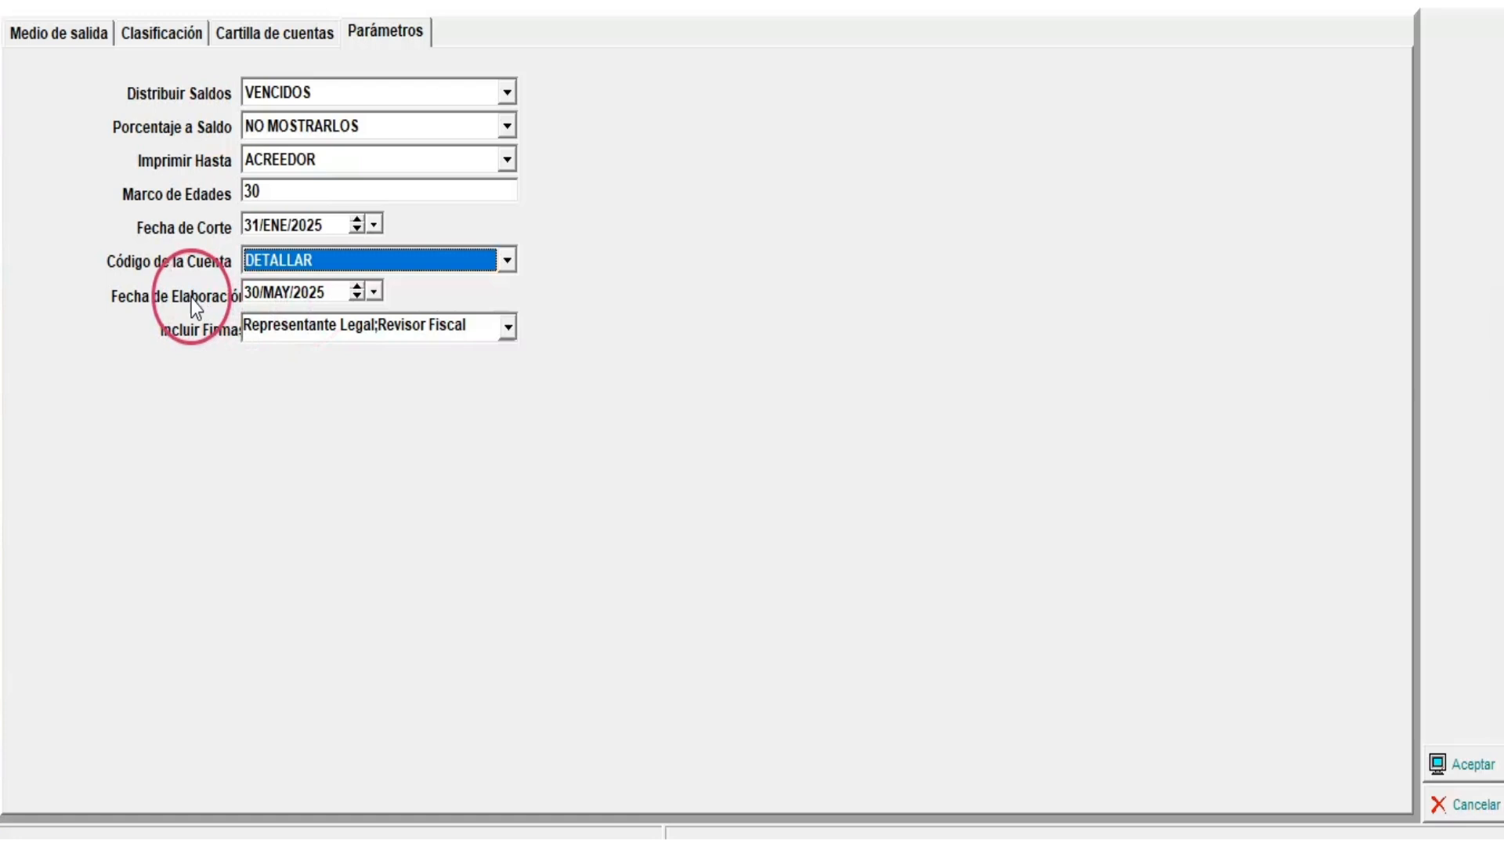
Keep the preparation date at 30/MAY/2025 and include the Representante Legal and Revisor Fiscal signatures.
click(339, 294)
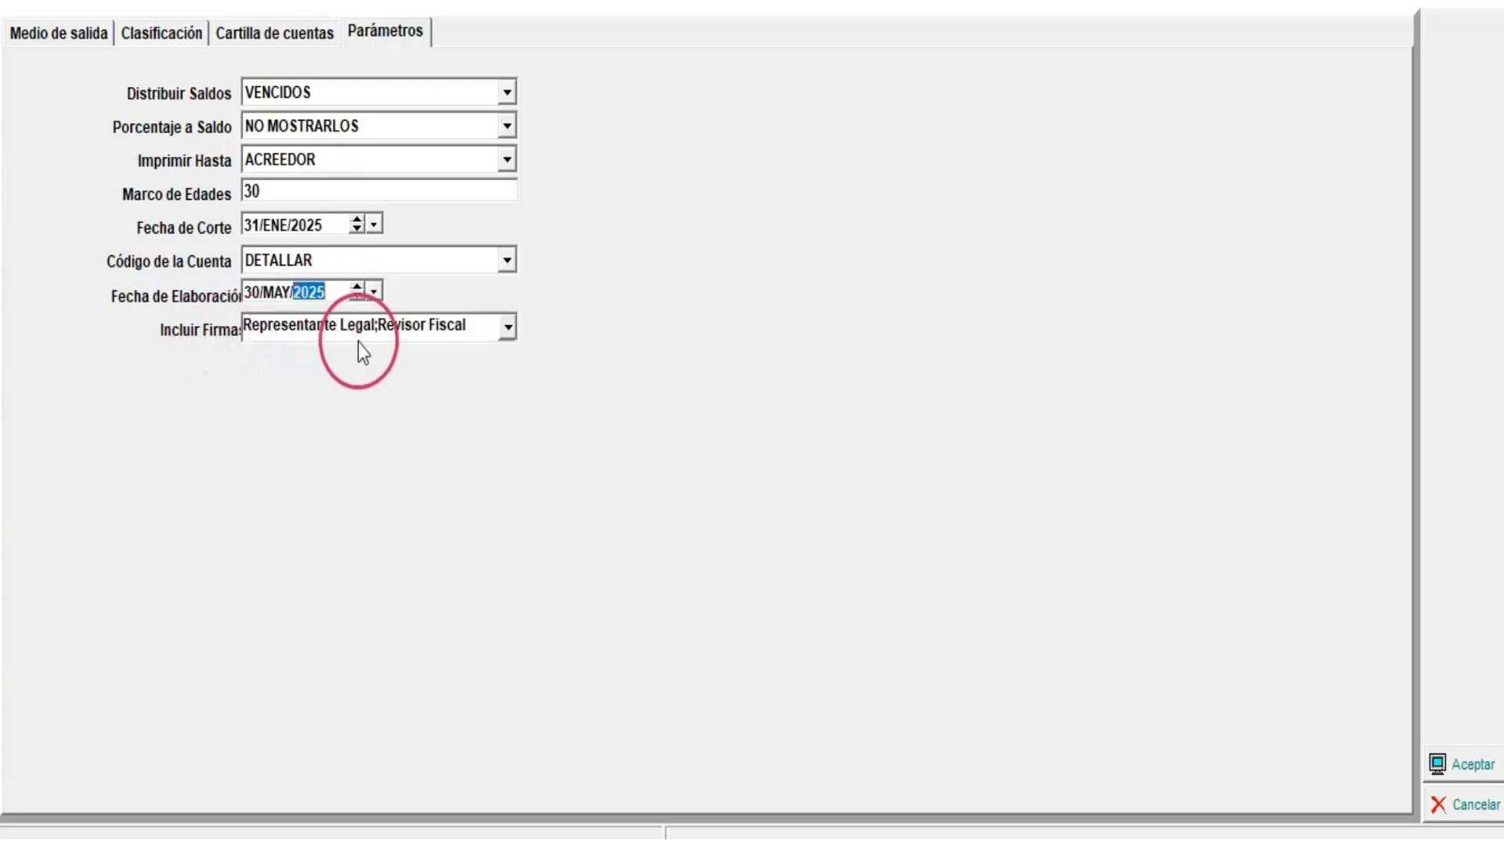
click(507, 329)
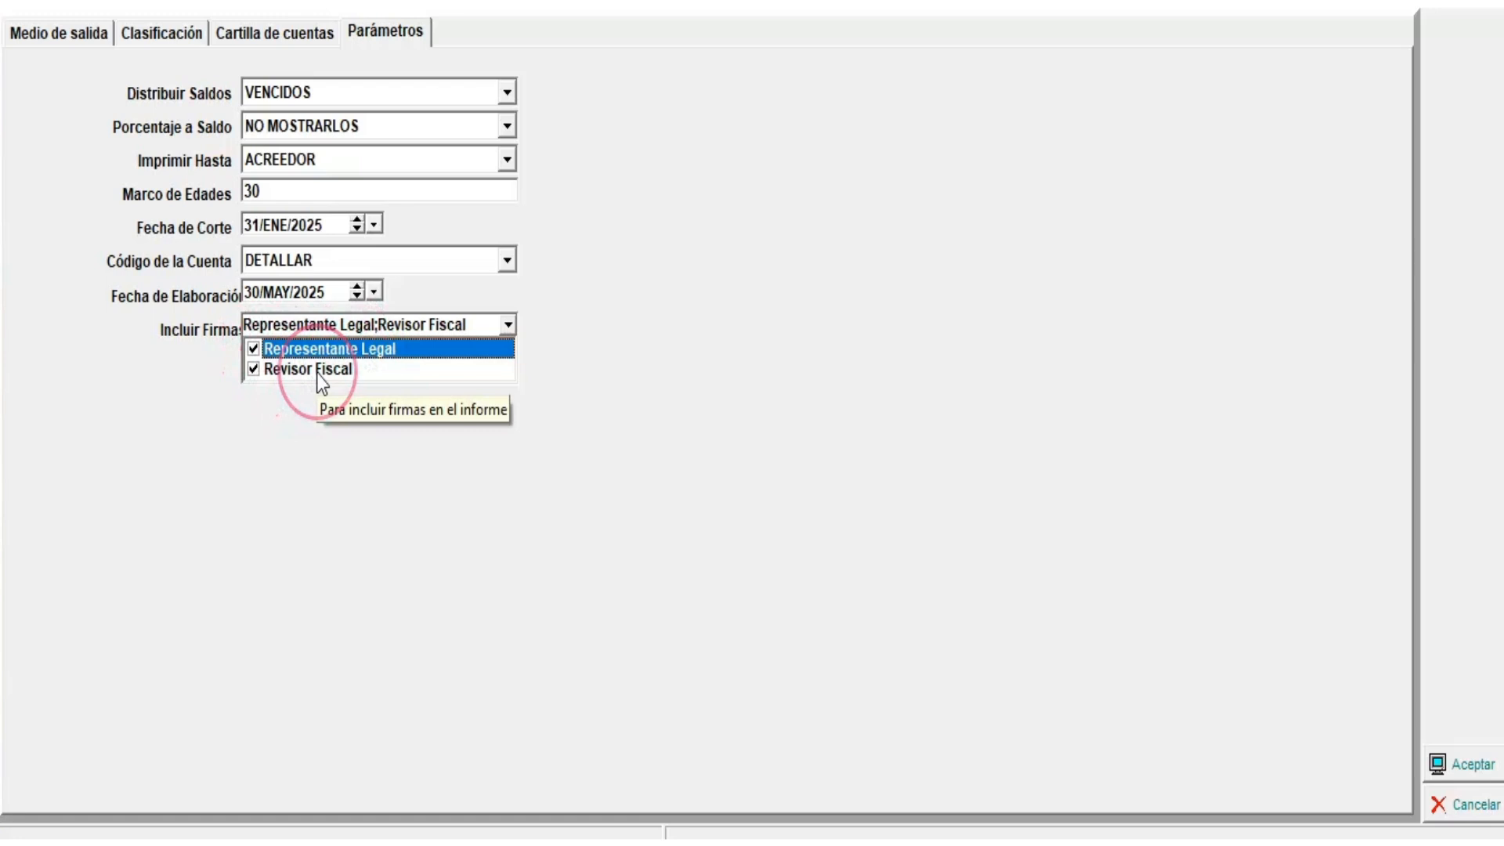
key(Up)
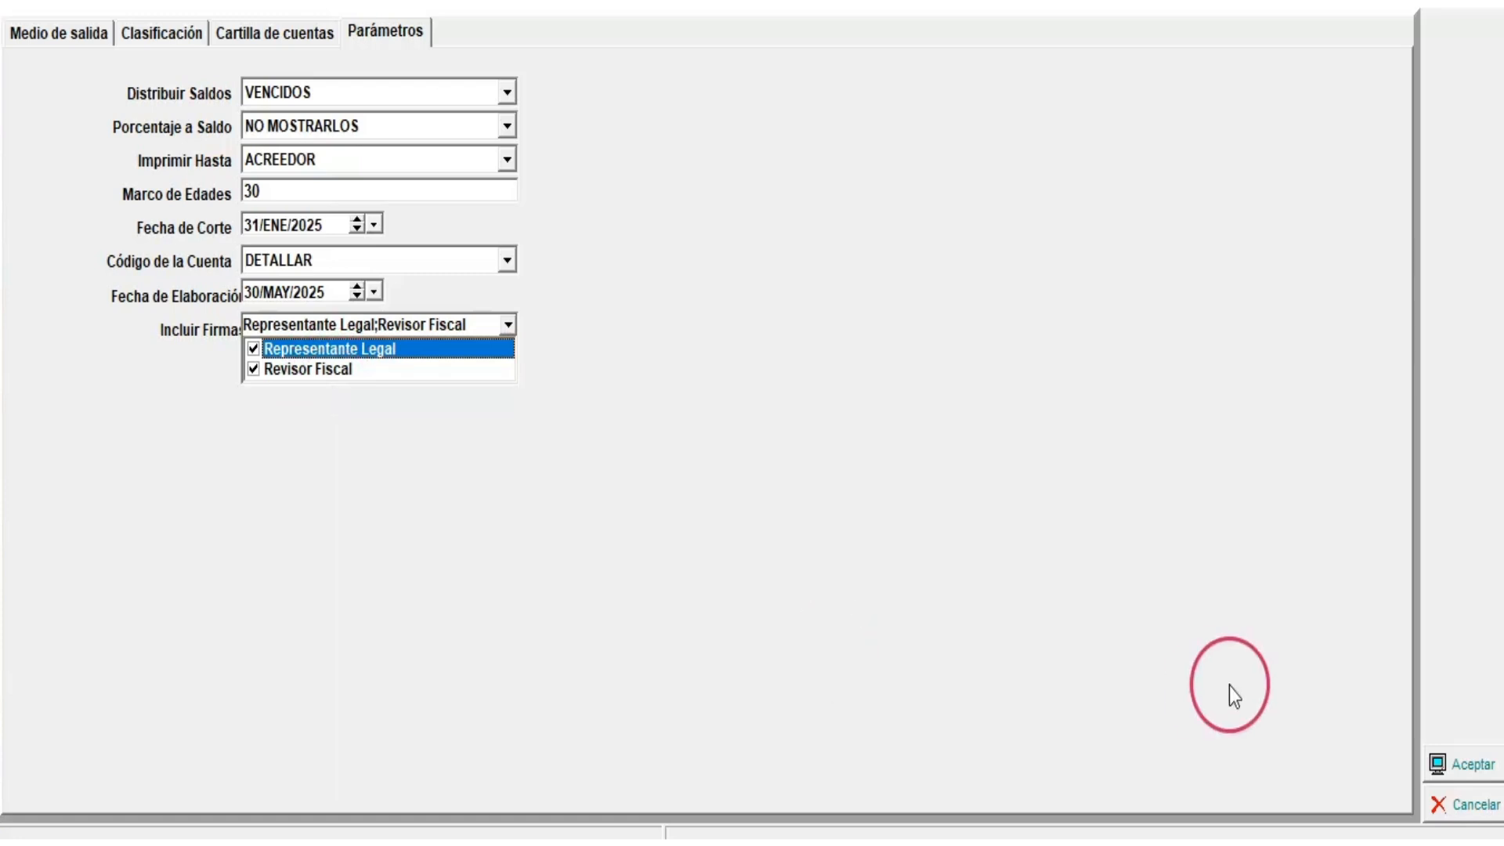
Generate the aged creditors statement on screen and review its balances, signatures and preparation date.
click(1473, 768)
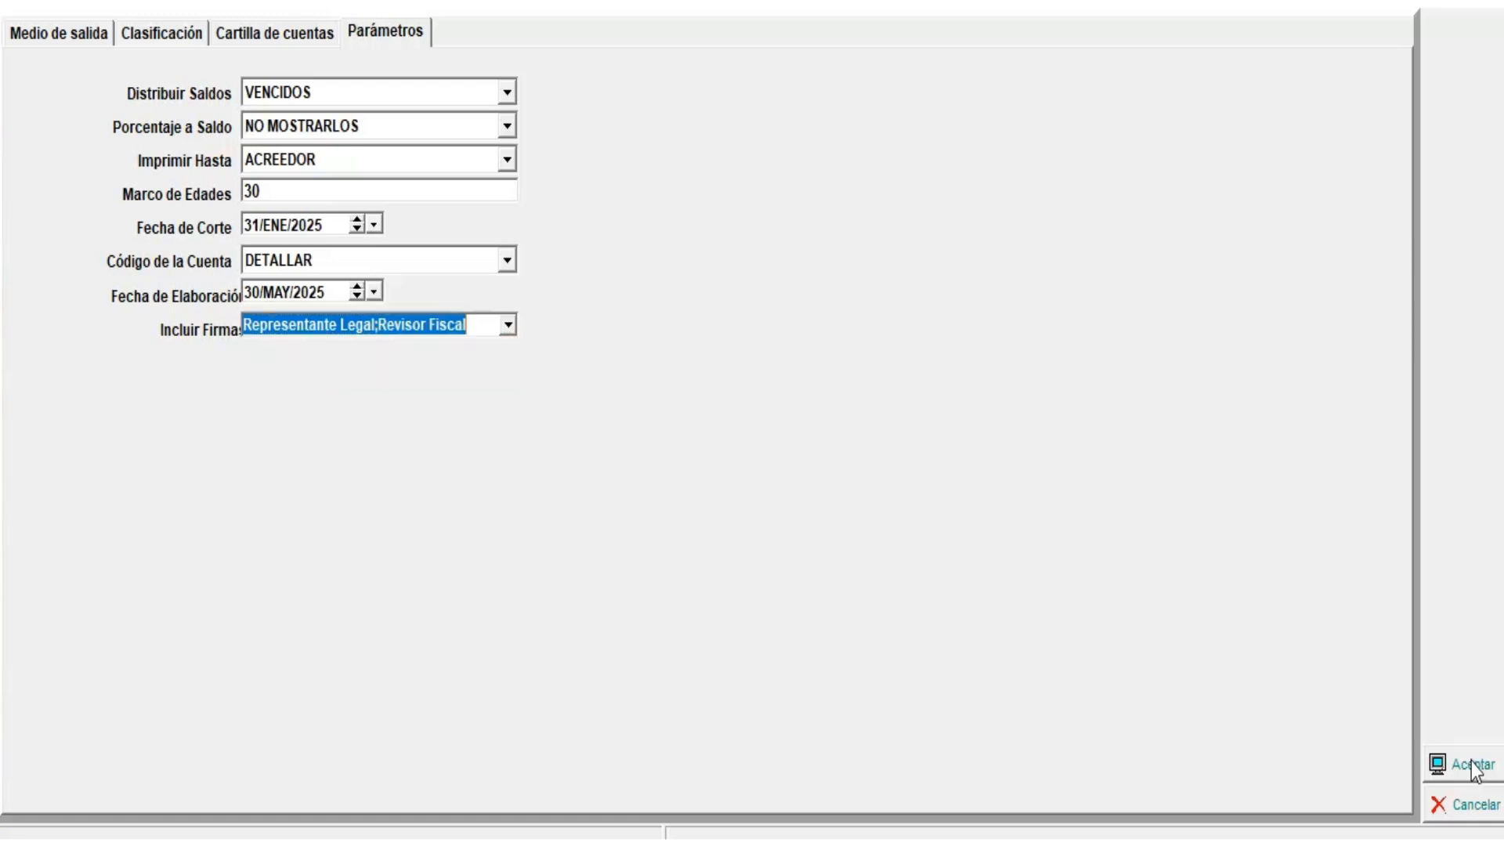
click(1472, 763)
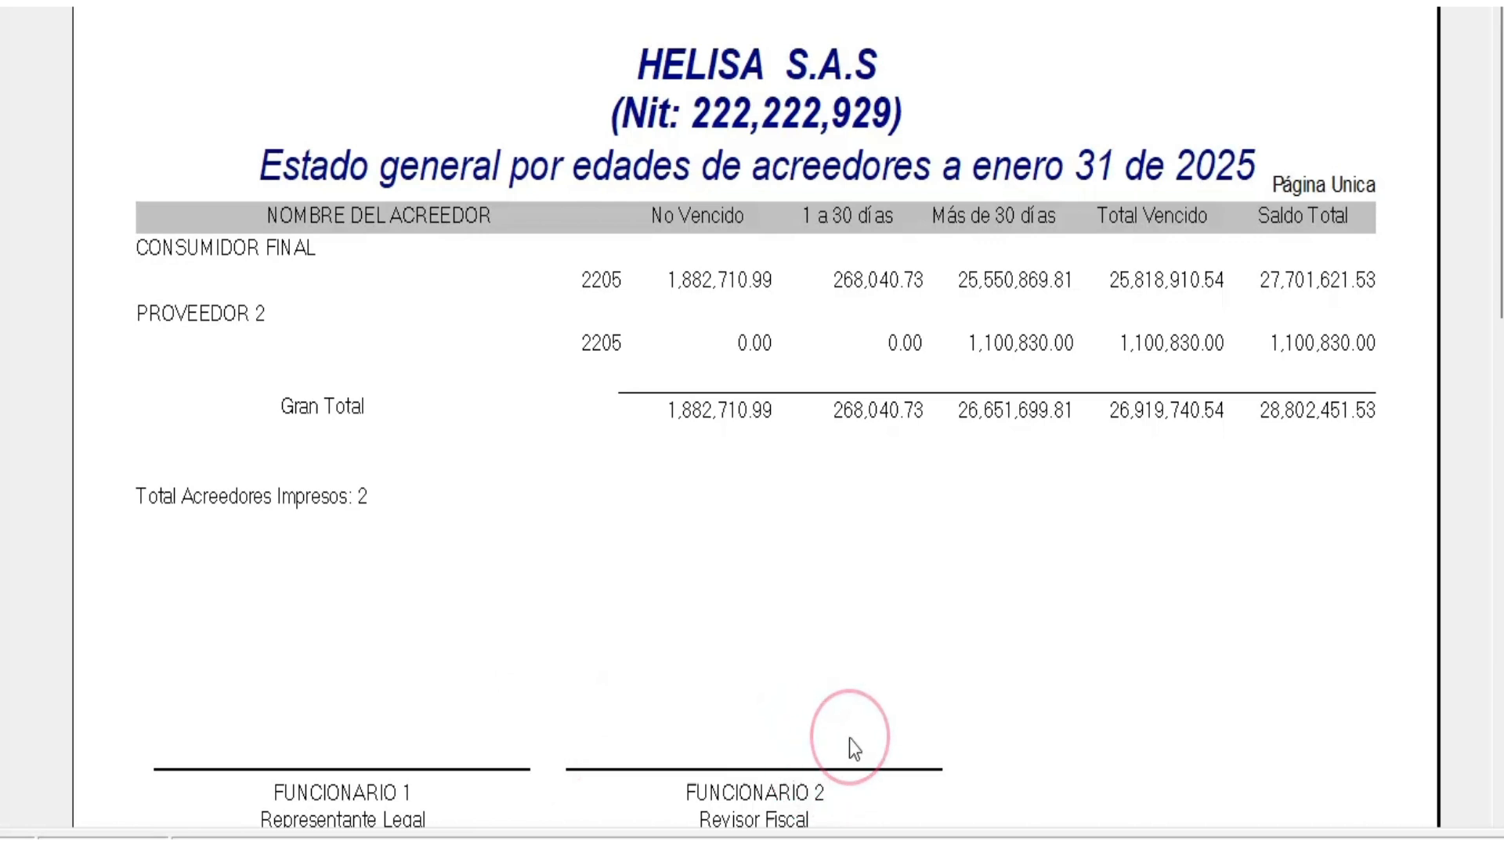
scroll(851, 742, down, 5)
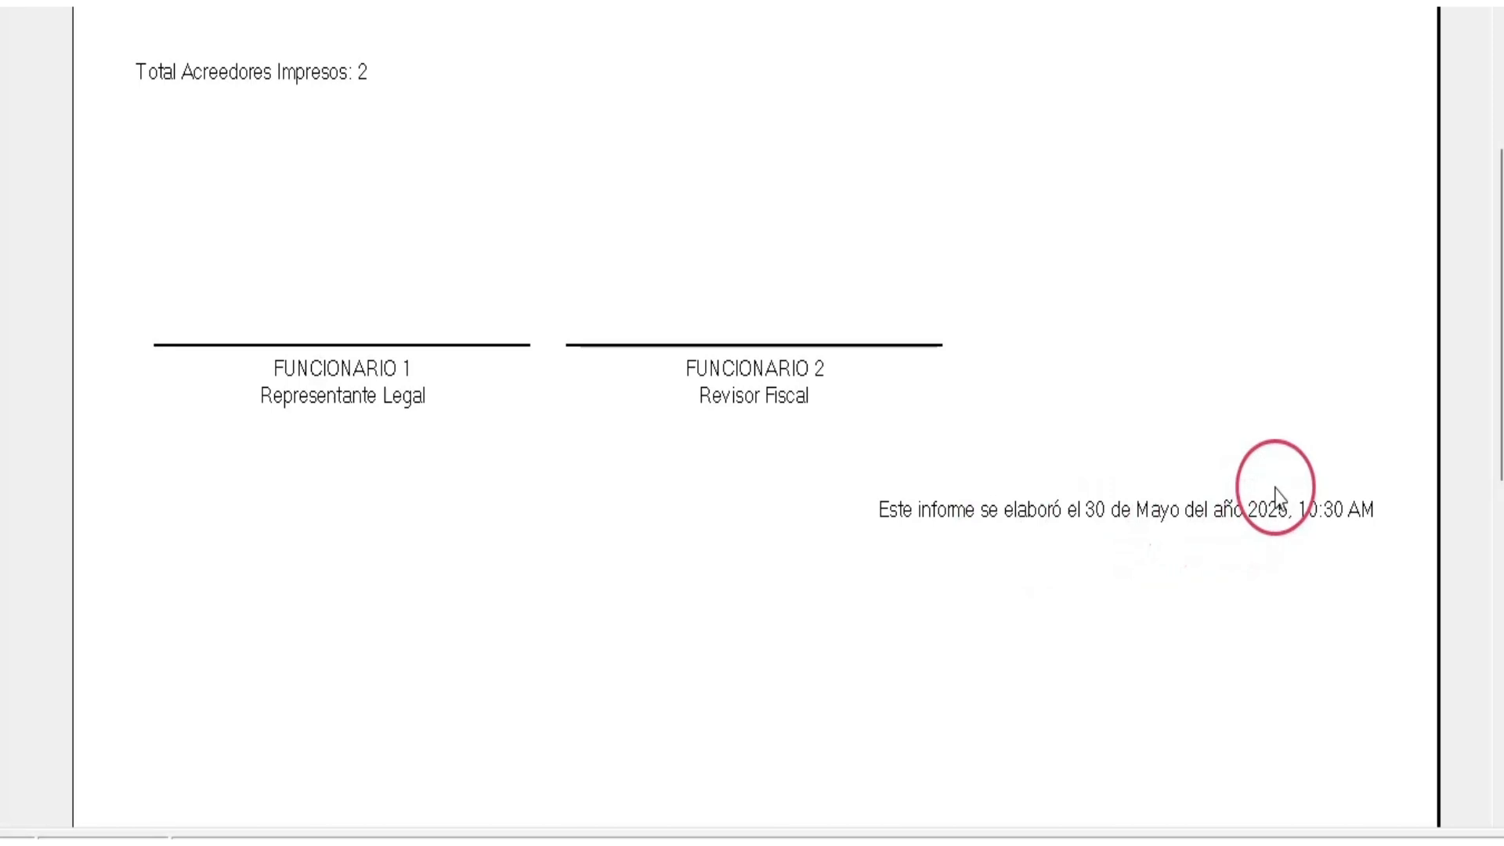
scroll(1265, 415, up, 3)
scroll(1264, 415, up, 3)
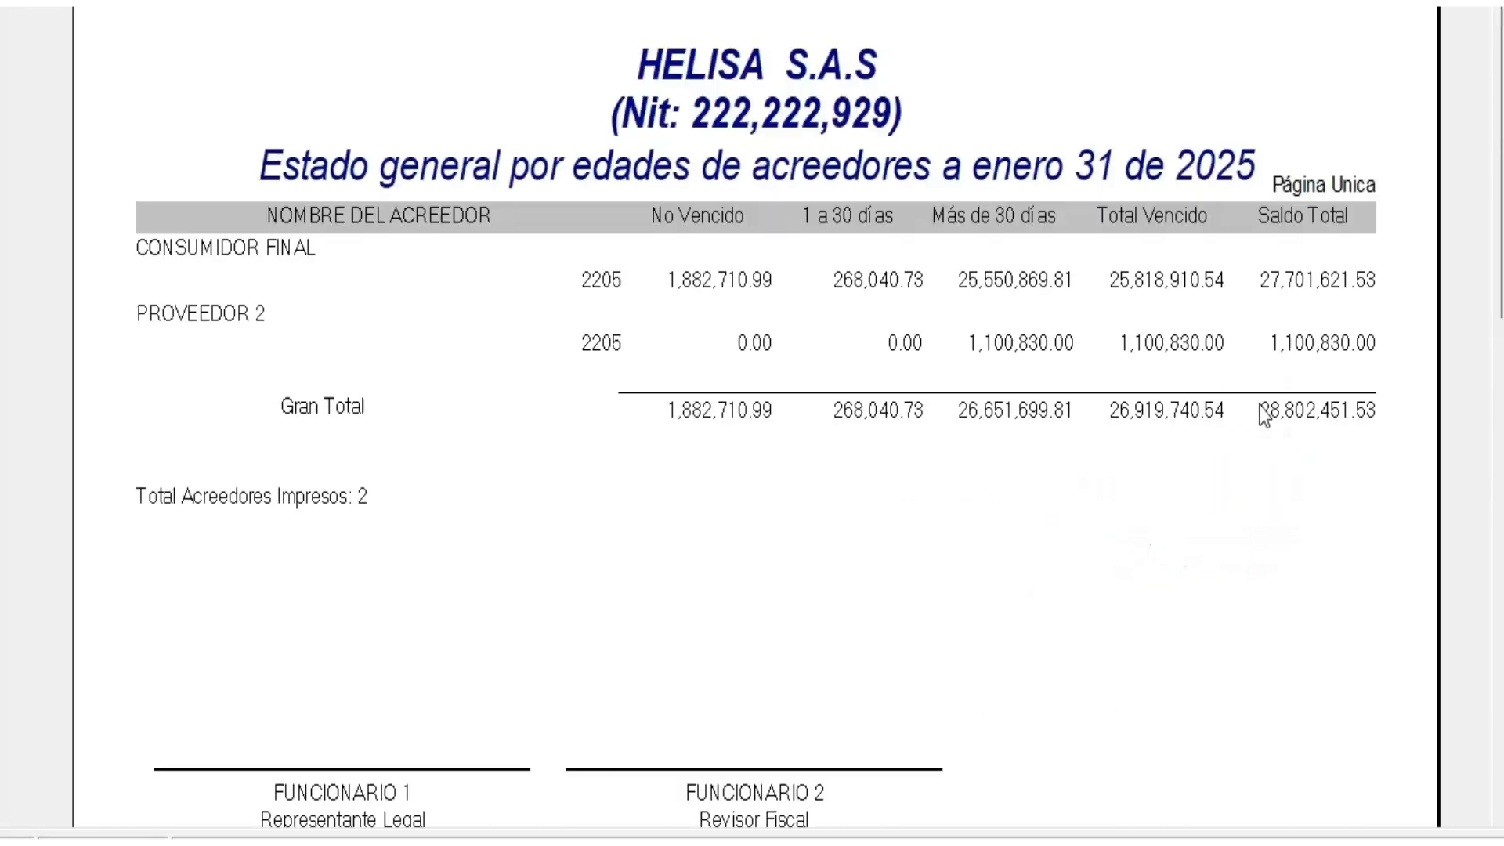